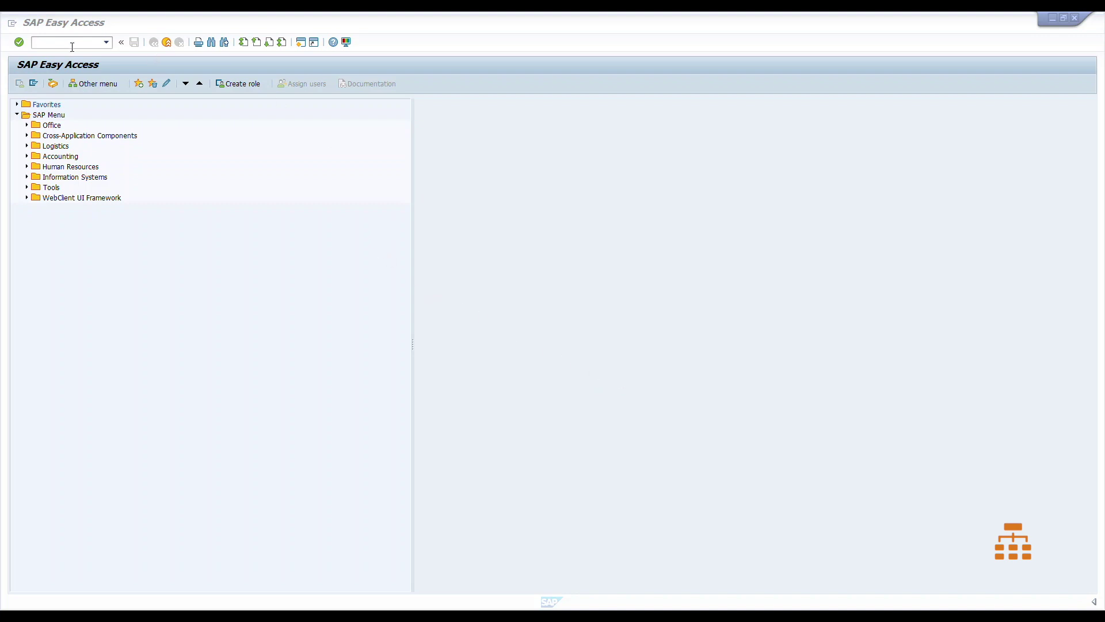
# Step: Launch the SPRO customizing transaction and open the SAP Reference IMG
pyautogui.write('pro')
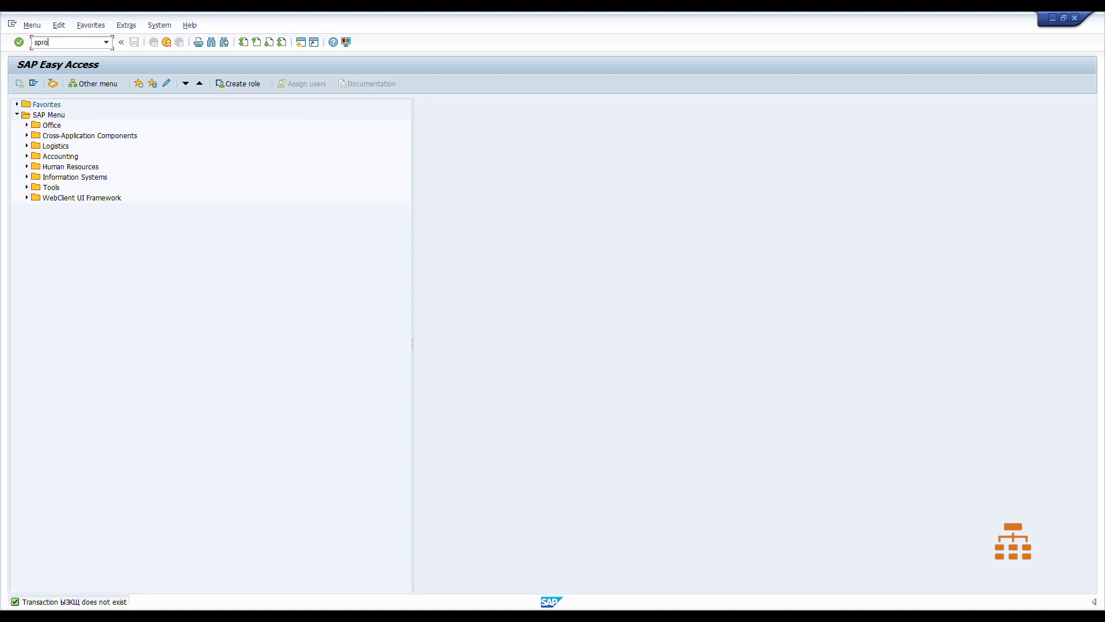
pyautogui.press('Return')
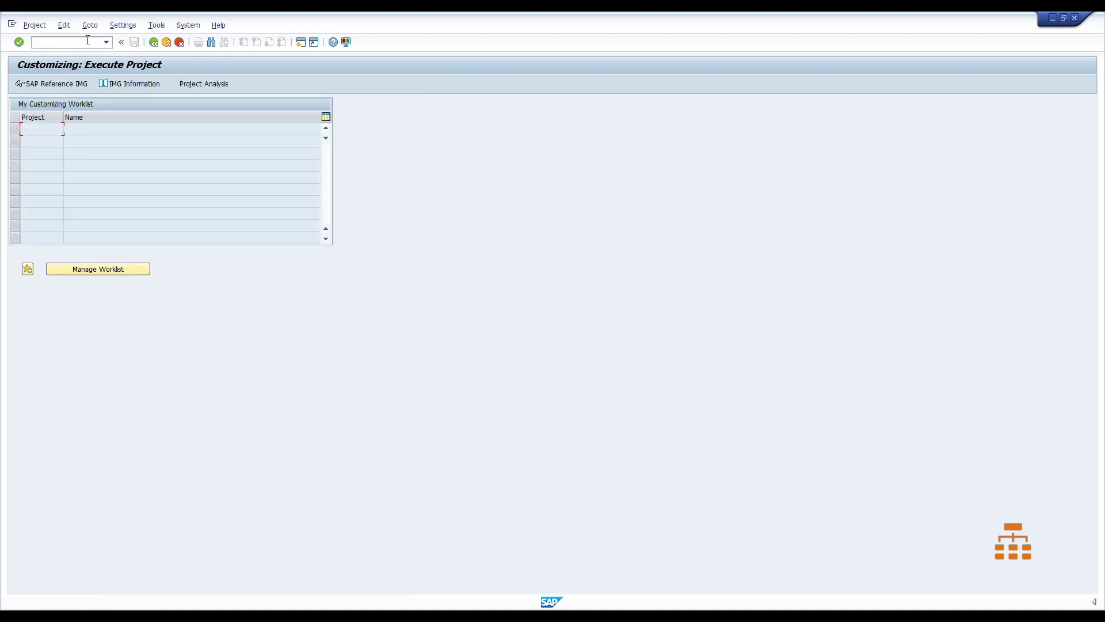
pyautogui.click(62, 86)
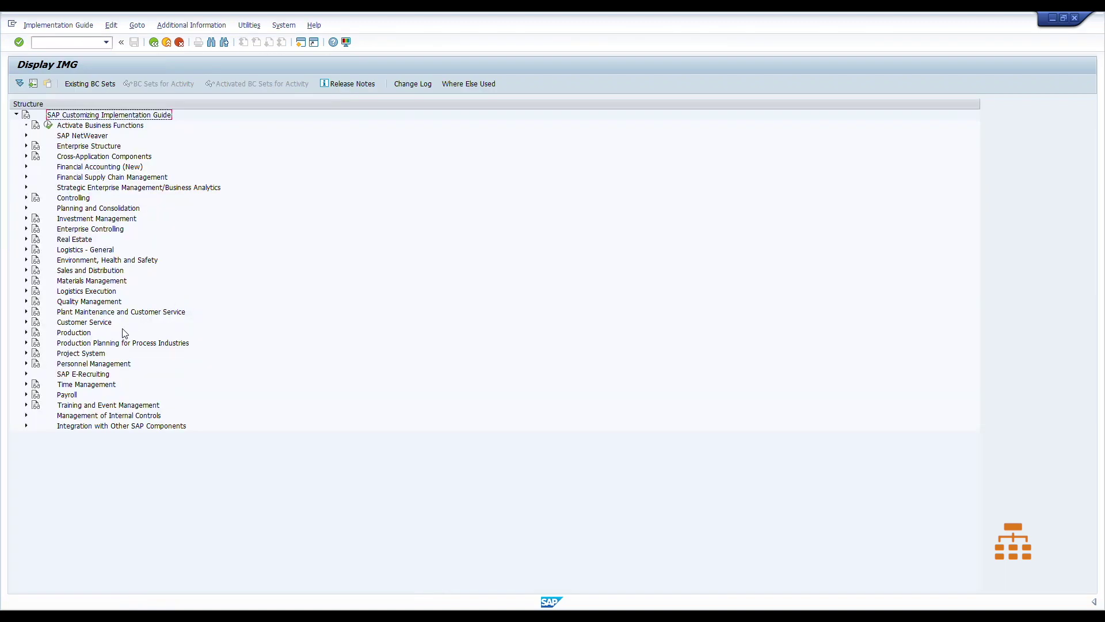
# Step: Expand Time Management > Work Schedules > Work Schedule Rules and run Set Work Schedule Rules and Work Schedules
pyautogui.click(27, 385)
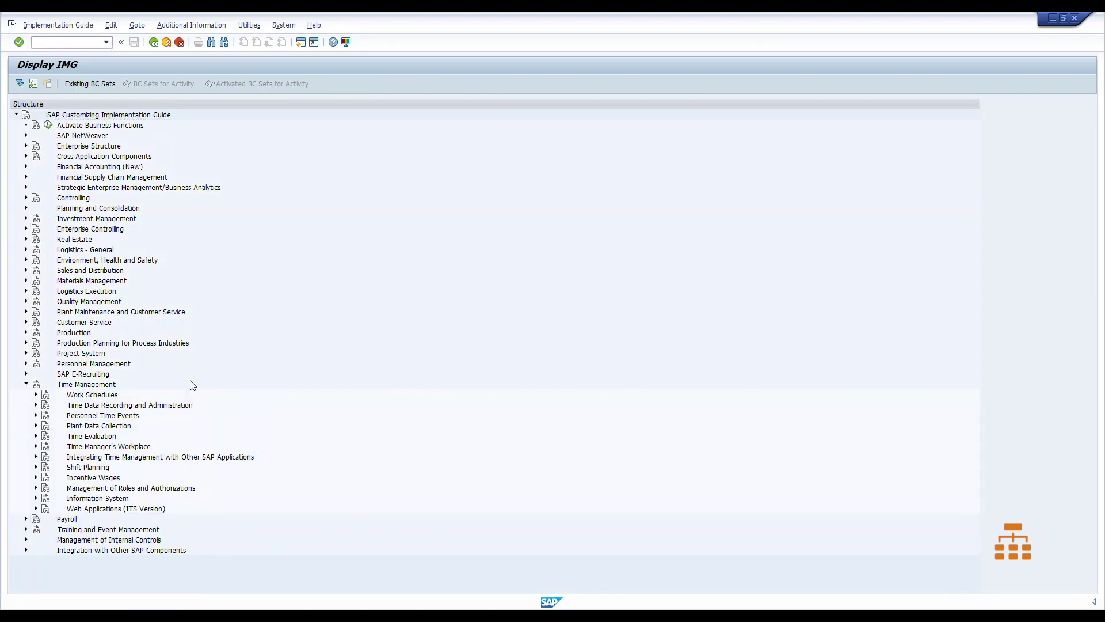
pyautogui.click(36, 395)
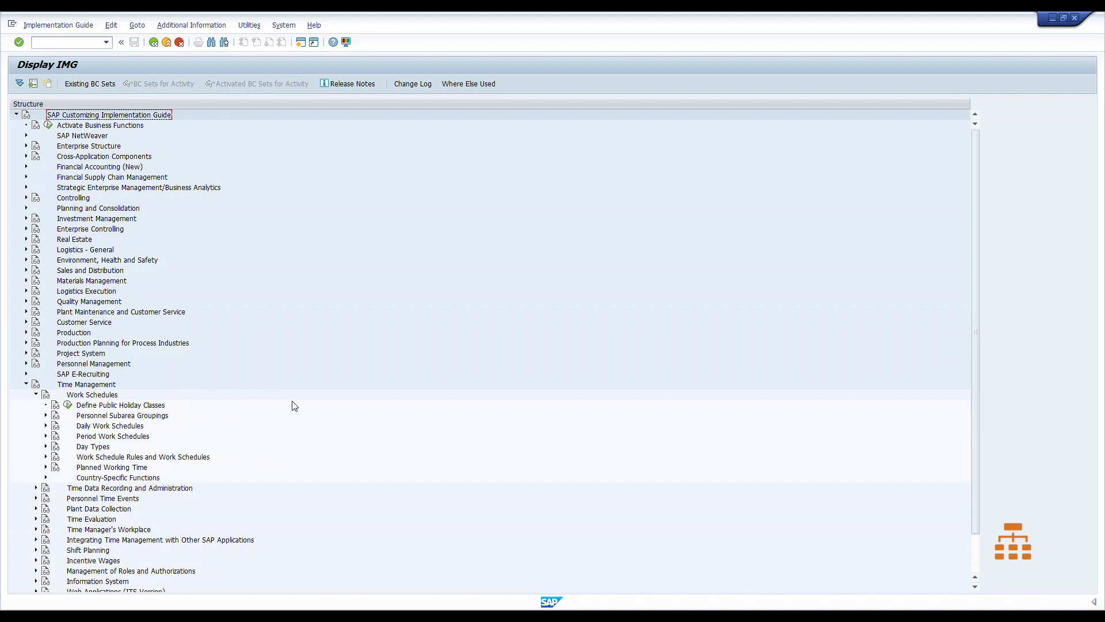
pyautogui.click(46, 456)
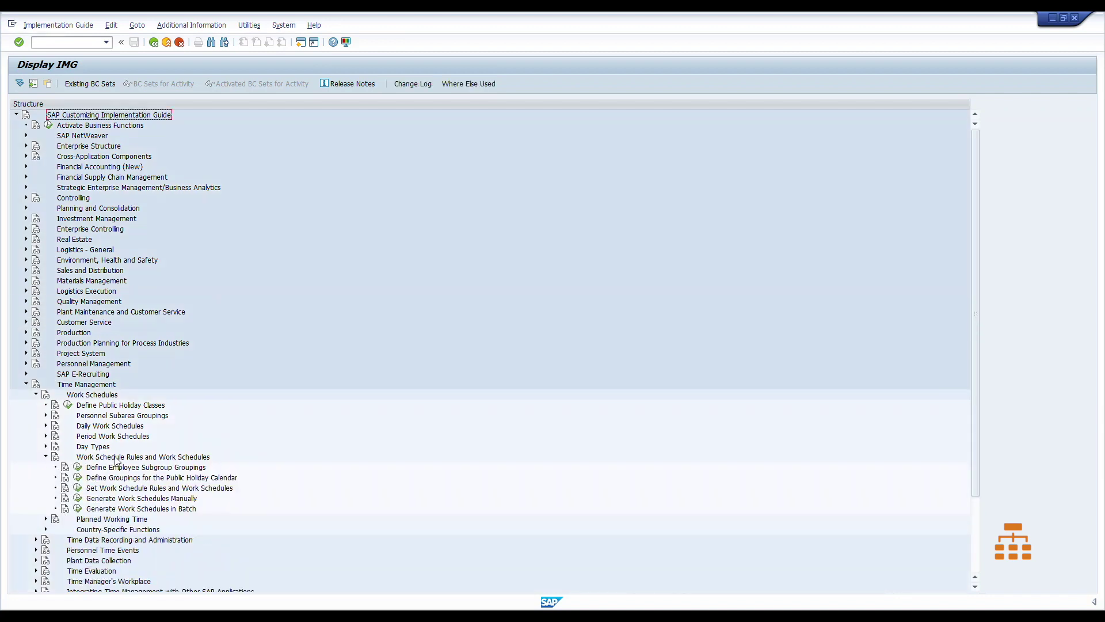
pyautogui.click(128, 489)
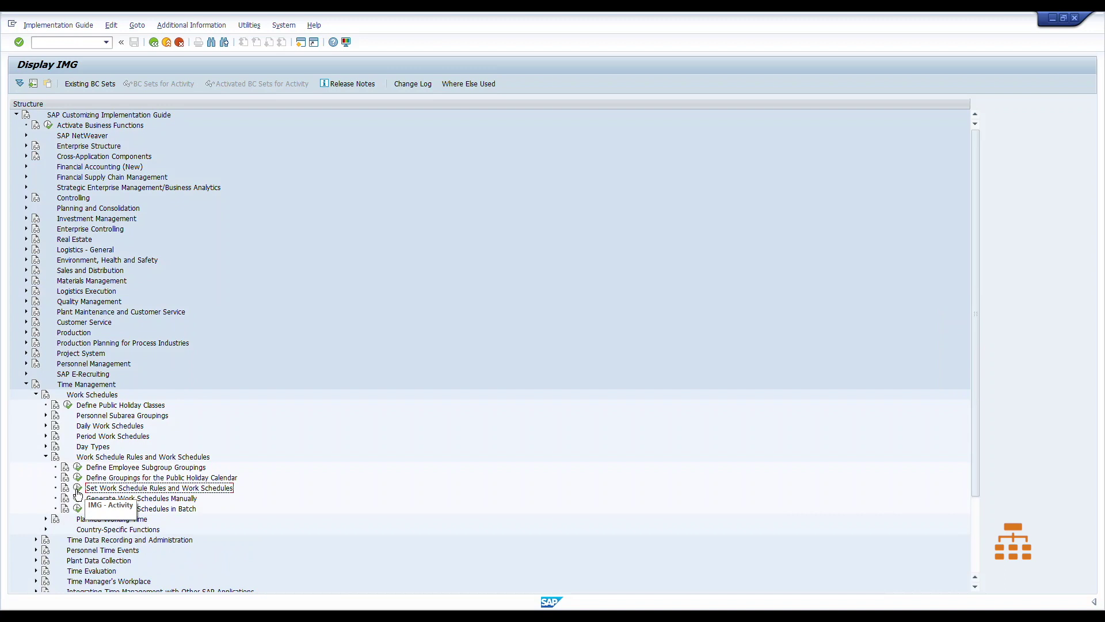
pyautogui.click(77, 490)
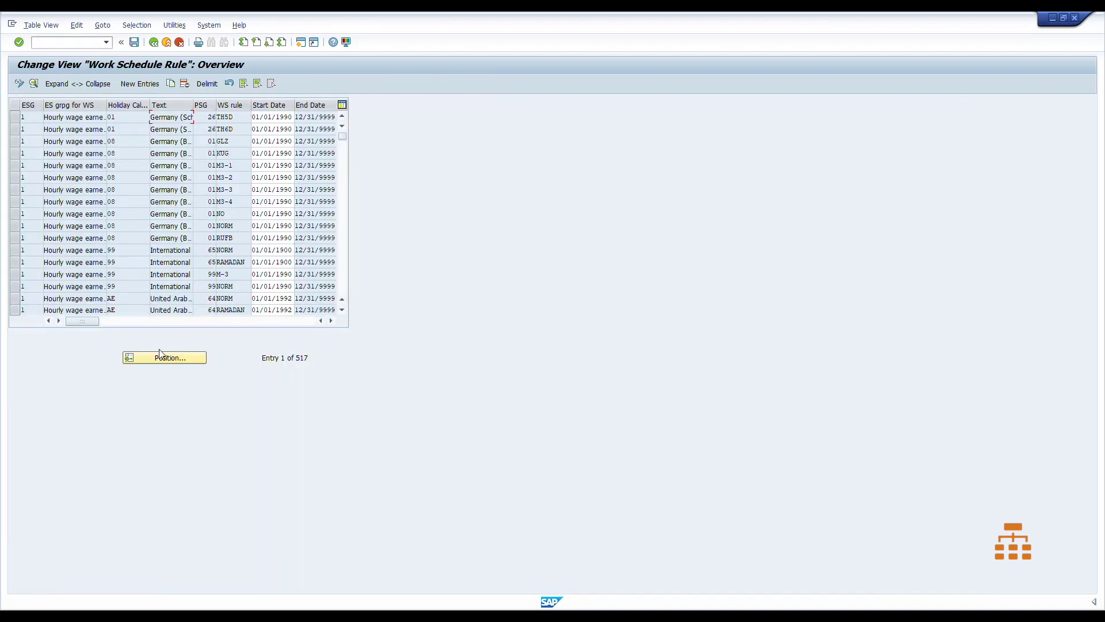
# Step: Position the rule table on ES grouping 1, calendar US, and open rule 3X12_1
pyautogui.click(160, 355)
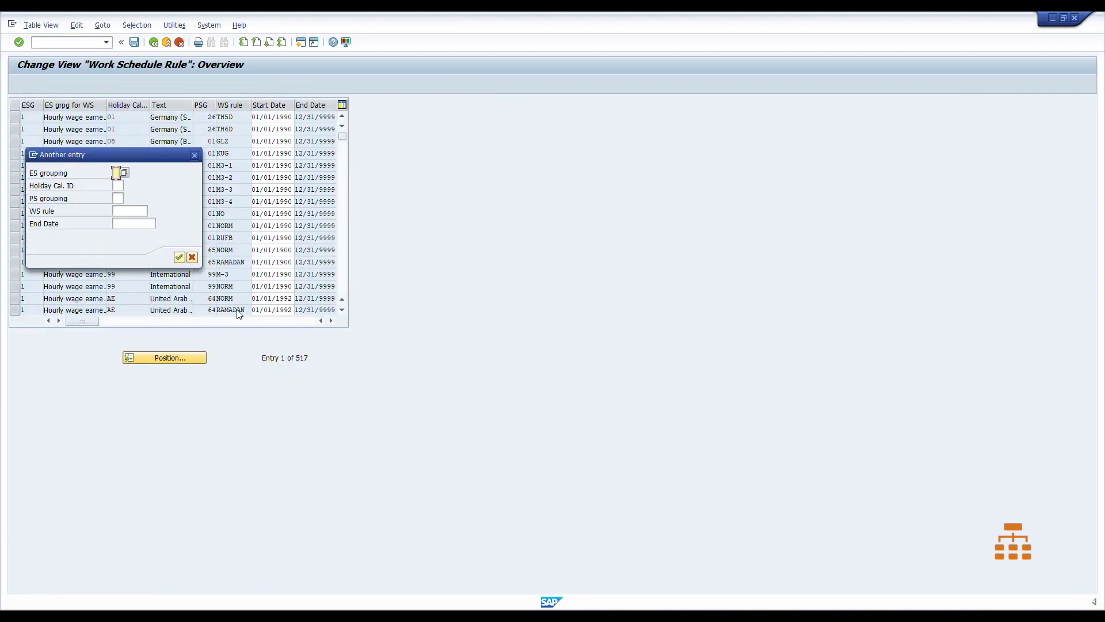
pyautogui.write('1')
pyautogui.press('Tab')
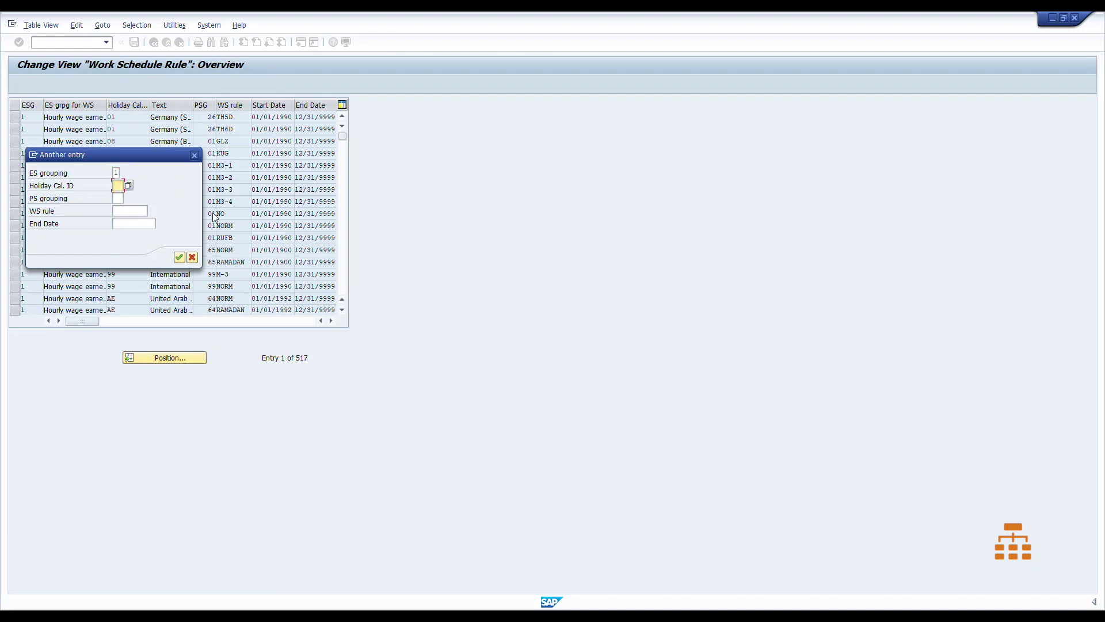
pyautogui.write('US')
pyautogui.press('Return')
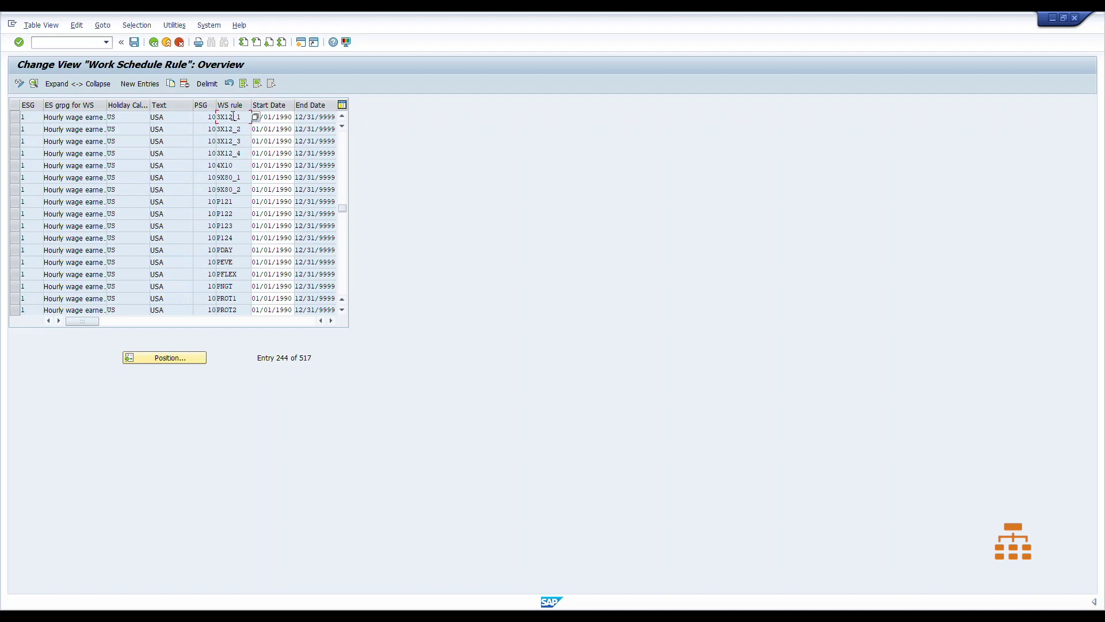
pyautogui.doubleClick(225, 192)
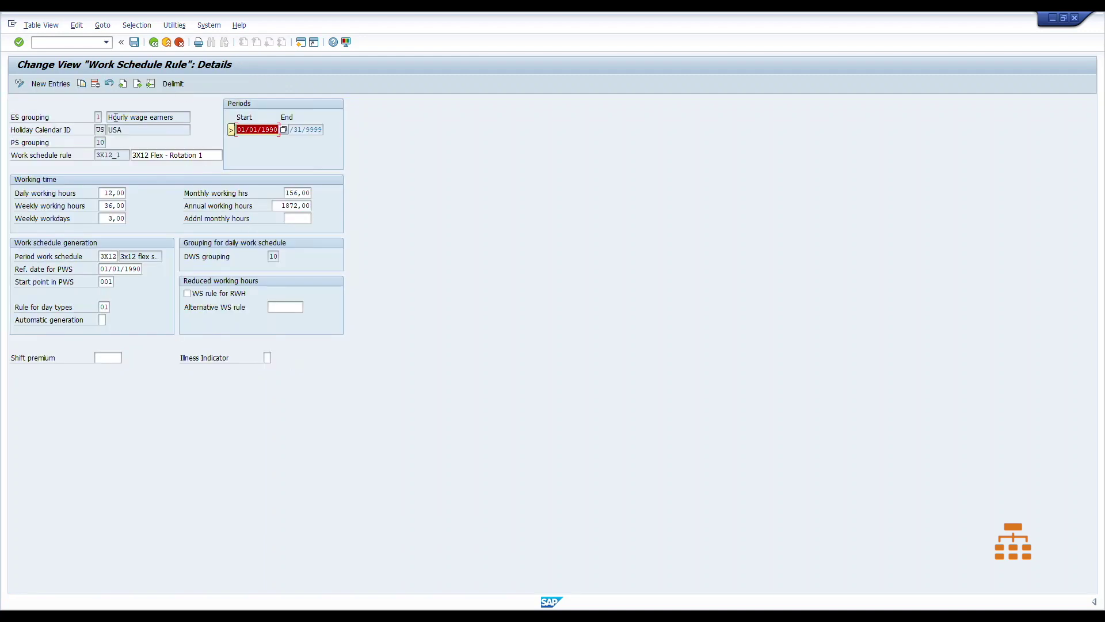
# Step: Review the rule's ES grouping, holiday calendar, PS grouping, code 3X12_1 and description 3X12 Flex - Rotation 1
pyautogui.click(99, 117)
pyautogui.click(99, 130)
pyautogui.click(100, 142)
pyautogui.moveTo(99, 158); pyautogui.dragTo(122, 156)
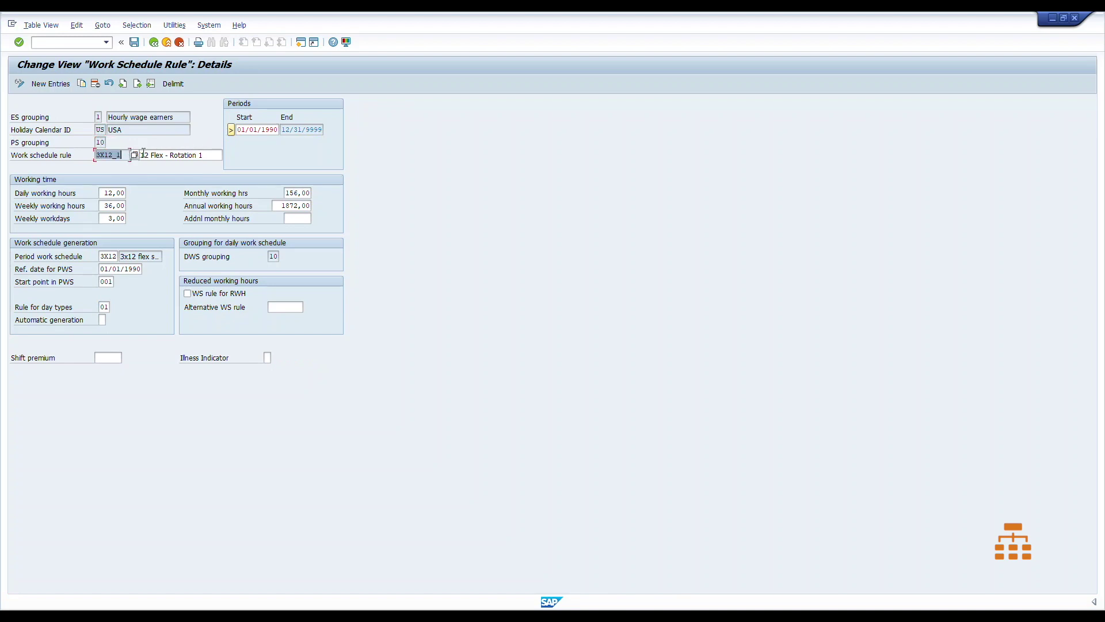
pyautogui.click(126, 154)
pyautogui.moveTo(211, 156); pyautogui.dragTo(115, 156)
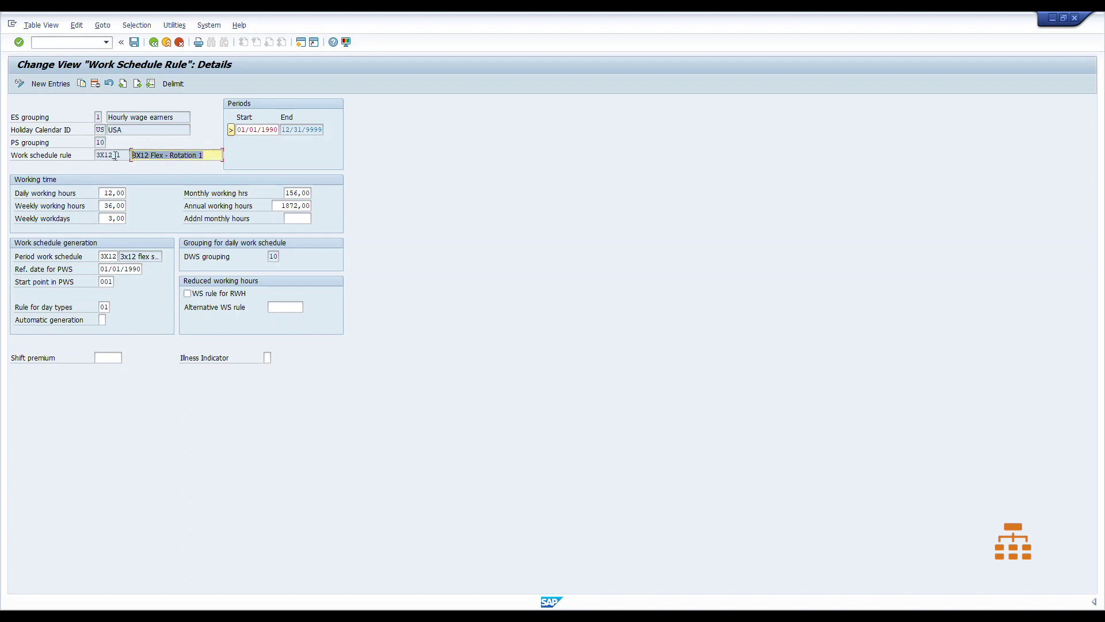
# Step: Review 12 daily and 36 weekly hours, period schedule 3X12, reference date 01/01/1990, start point 001, validity dates
pyautogui.click(113, 193)
pyautogui.click(115, 205)
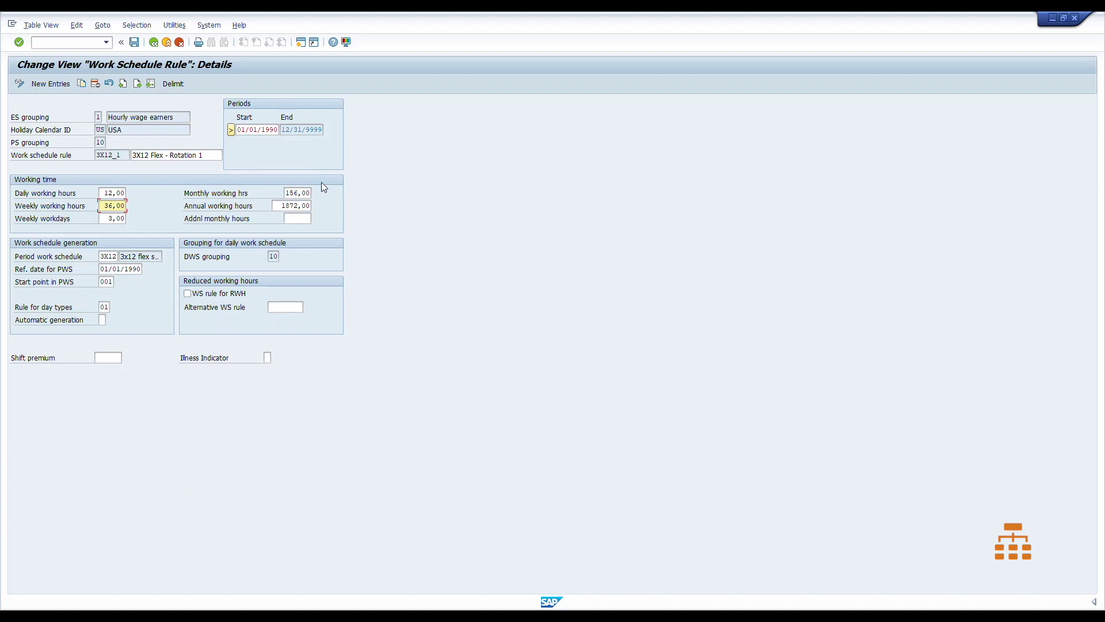
pyautogui.click(101, 256)
pyautogui.click(128, 256)
pyautogui.click(102, 268)
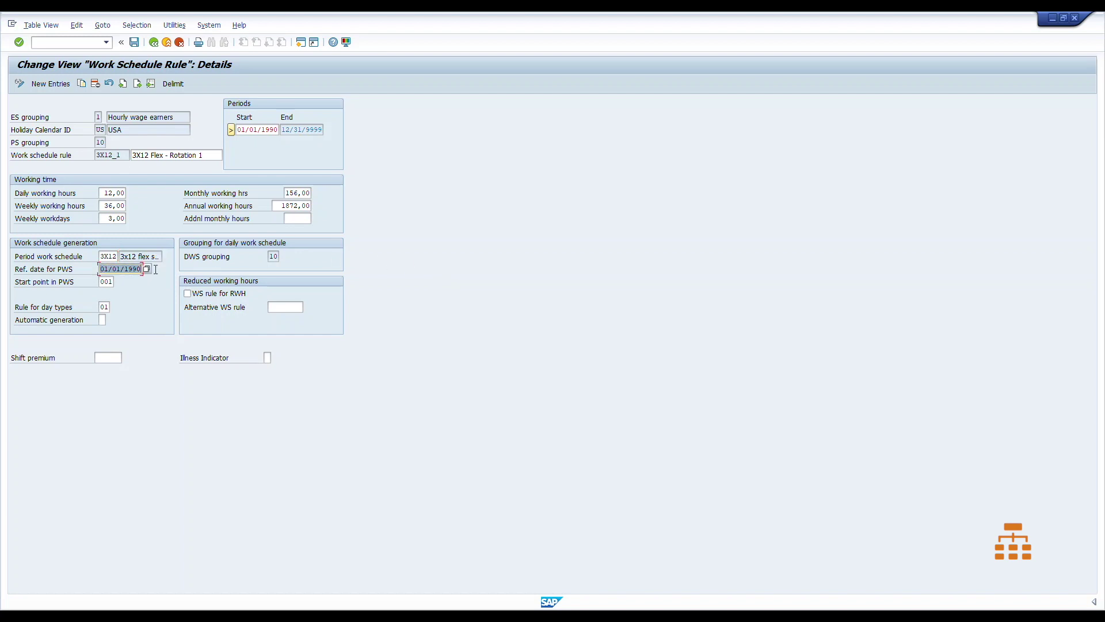
pyautogui.click(106, 283)
pyautogui.click(247, 130)
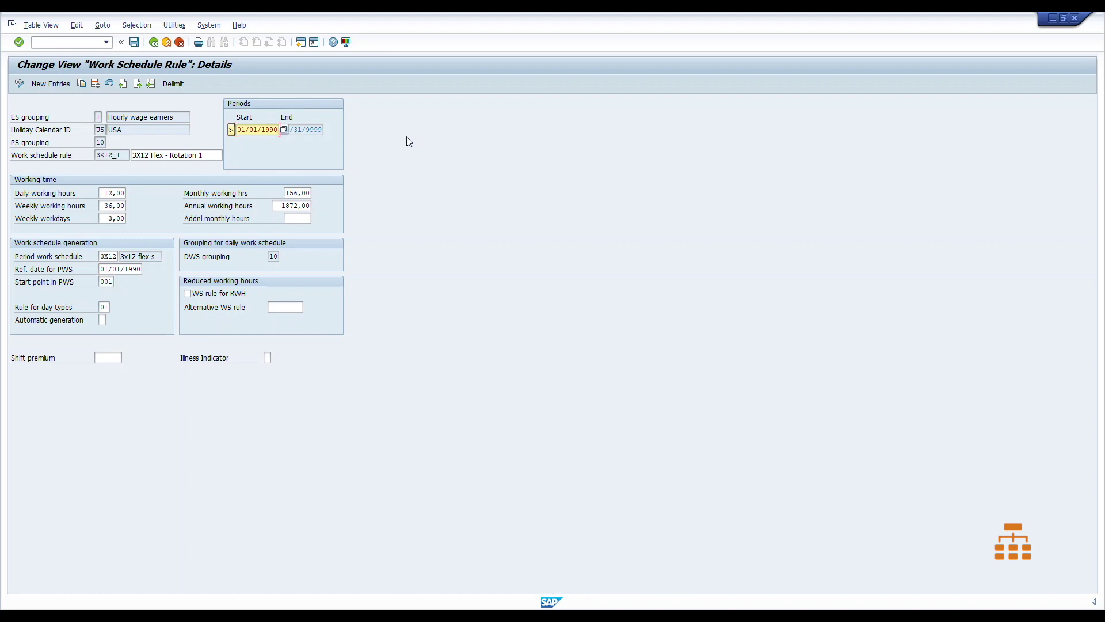
pyautogui.click(306, 129)
# Step: Return to the IMG tree and run the Generate Work Schedules Manually activity
pyautogui.click(166, 44)
pyautogui.click(165, 45)
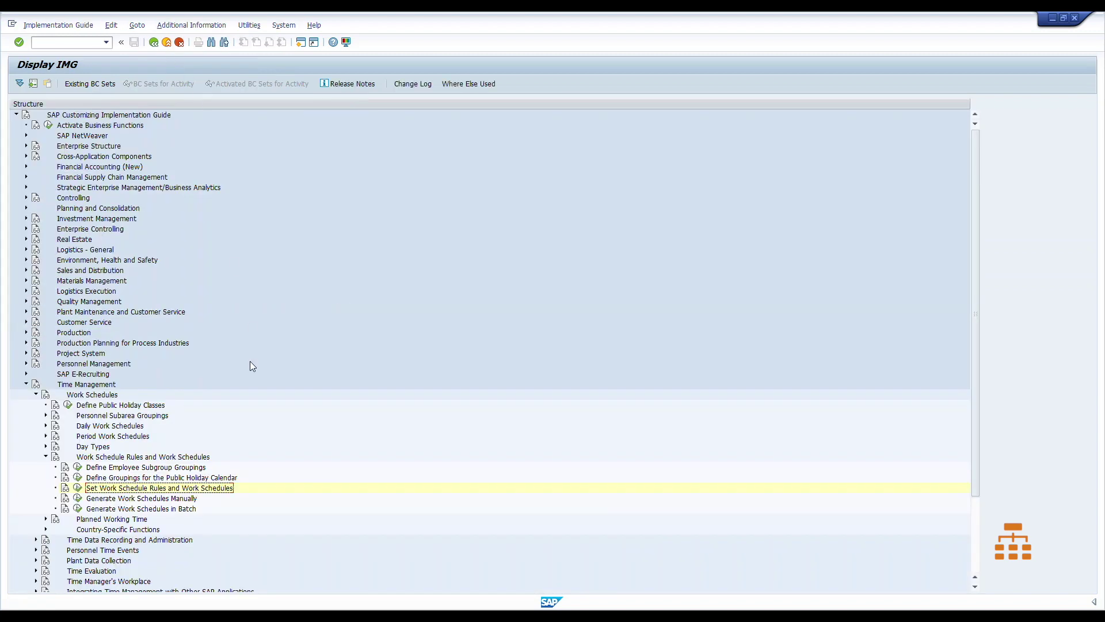
pyautogui.click(156, 499)
pyautogui.click(155, 509)
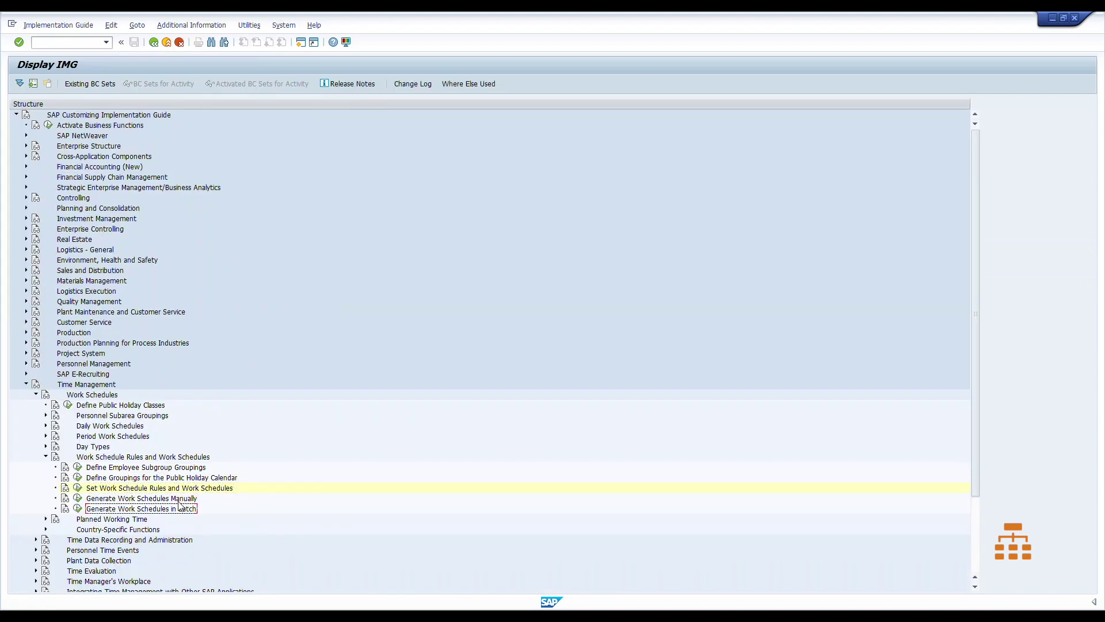
pyautogui.click(151, 499)
pyautogui.click(79, 500)
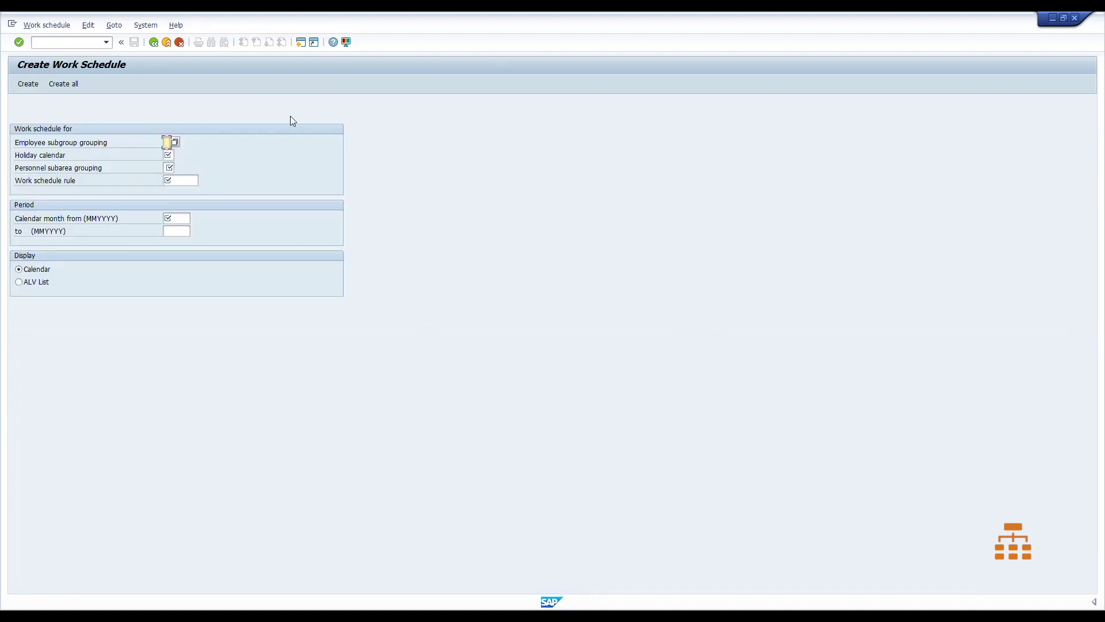
# Step: Open a second session and start transaction PT01 to create work schedules
pyautogui.click(300, 42)
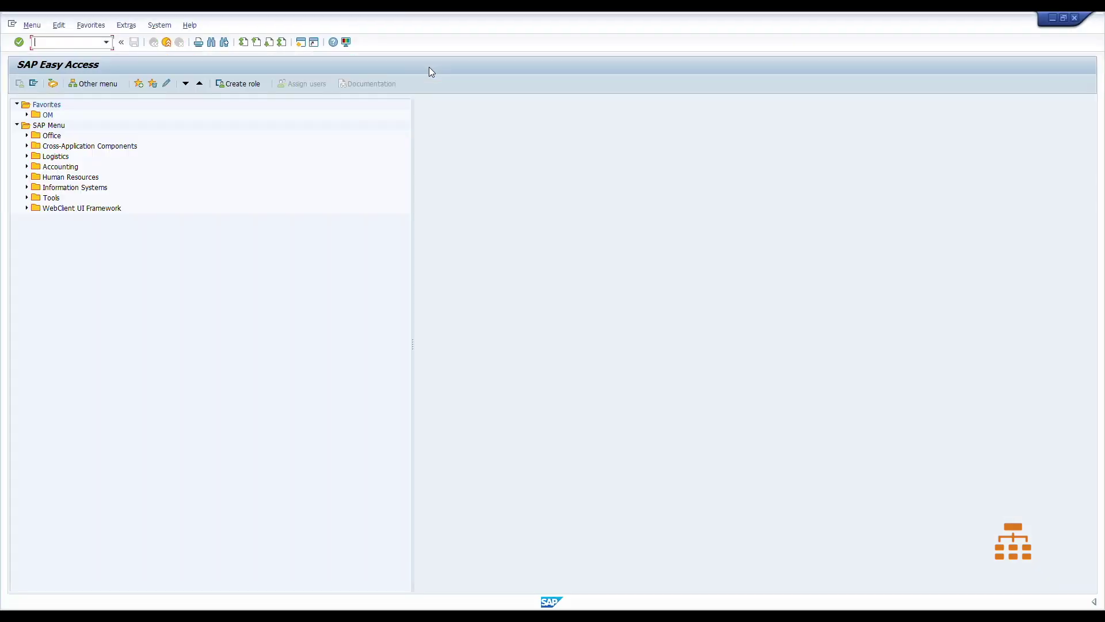
pyautogui.write('pt01')
pyautogui.press('Return')
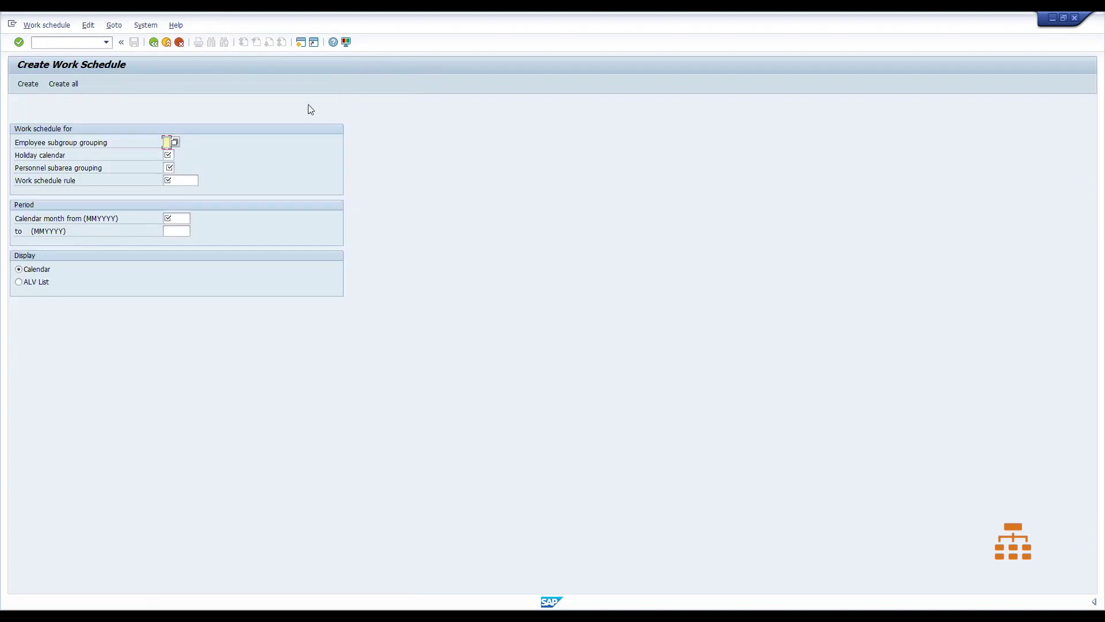
# Step: Enter employee subgroup grouping 1 and choose the USA public holiday calendar
pyautogui.write('1')
pyautogui.press('Tab')
pyautogui.press('F4')
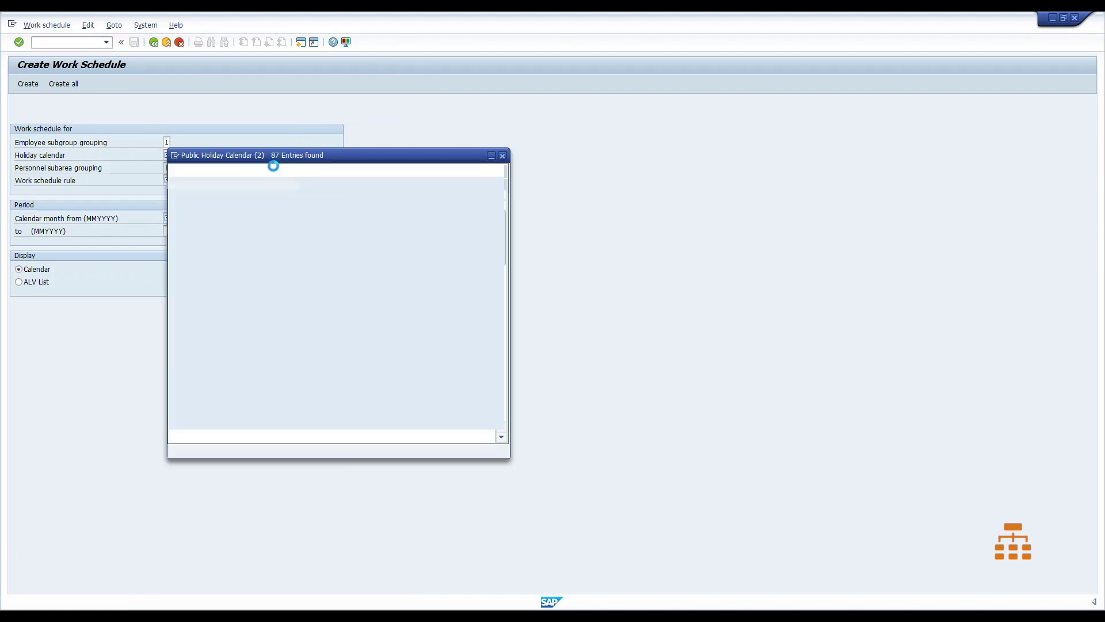
pyautogui.scroll(-5, 292, 303)
pyautogui.scroll(-5, 285, 311)
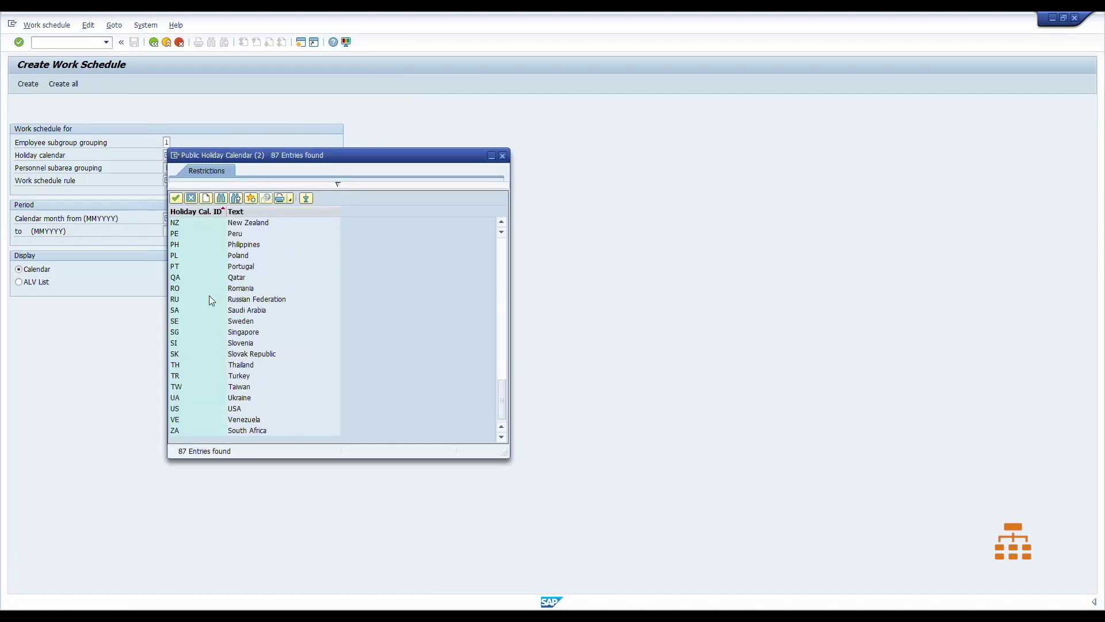
pyautogui.scroll(3, 202, 290)
pyautogui.scroll(-1, 198, 288)
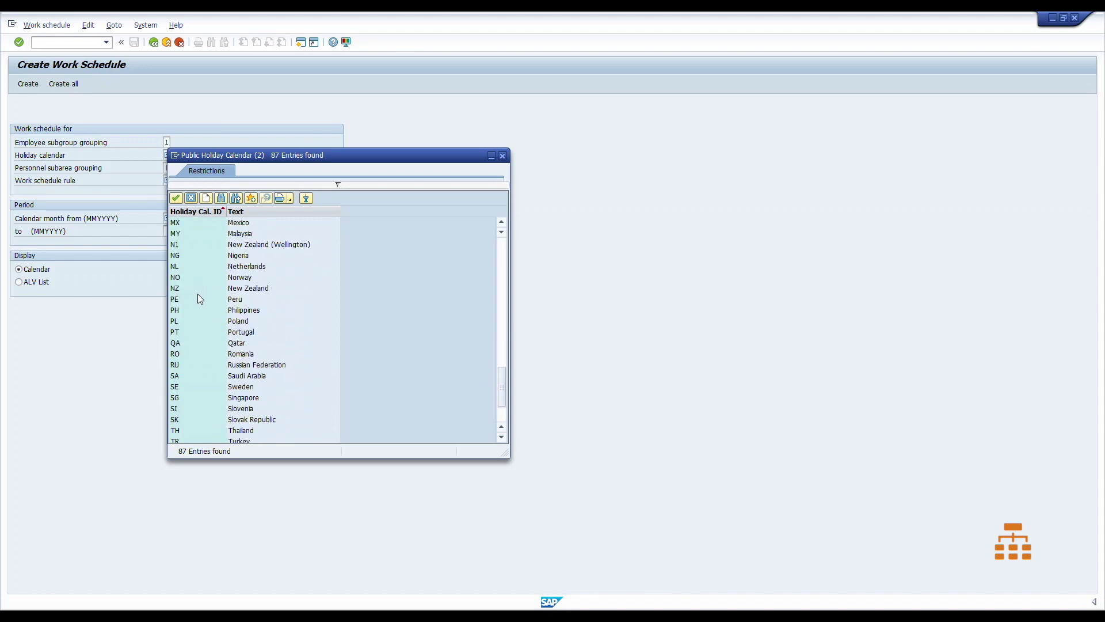
pyautogui.scroll(-2, 198, 295)
pyautogui.doubleClick(231, 409)
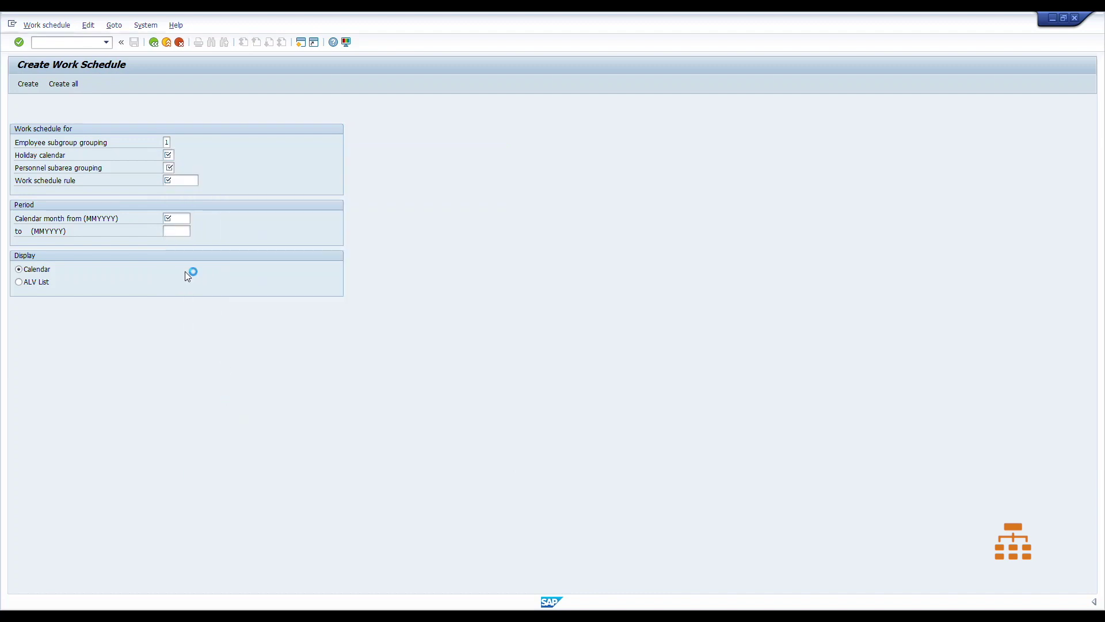
pyautogui.click(169, 168)
# Step: Enter personnel subarea grouping 10 and choose work schedule rule 3X12_1 from the list
pyautogui.write('10')
pyautogui.click(196, 181)
pyautogui.click(197, 180)
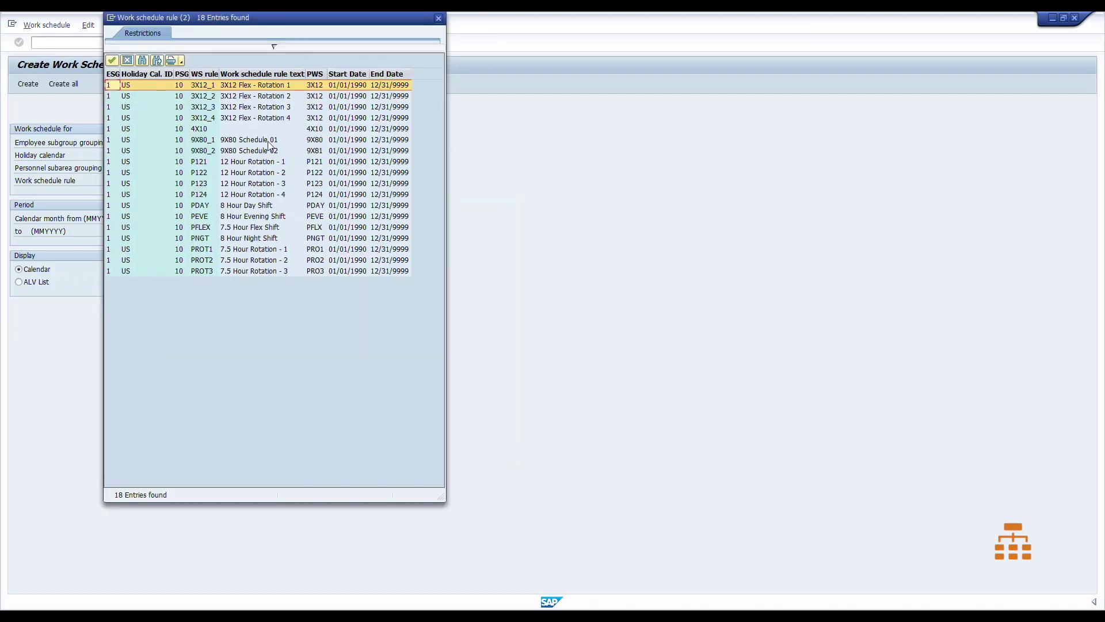
pyautogui.moveTo(222, 30); pyautogui.dragTo(331, 65)
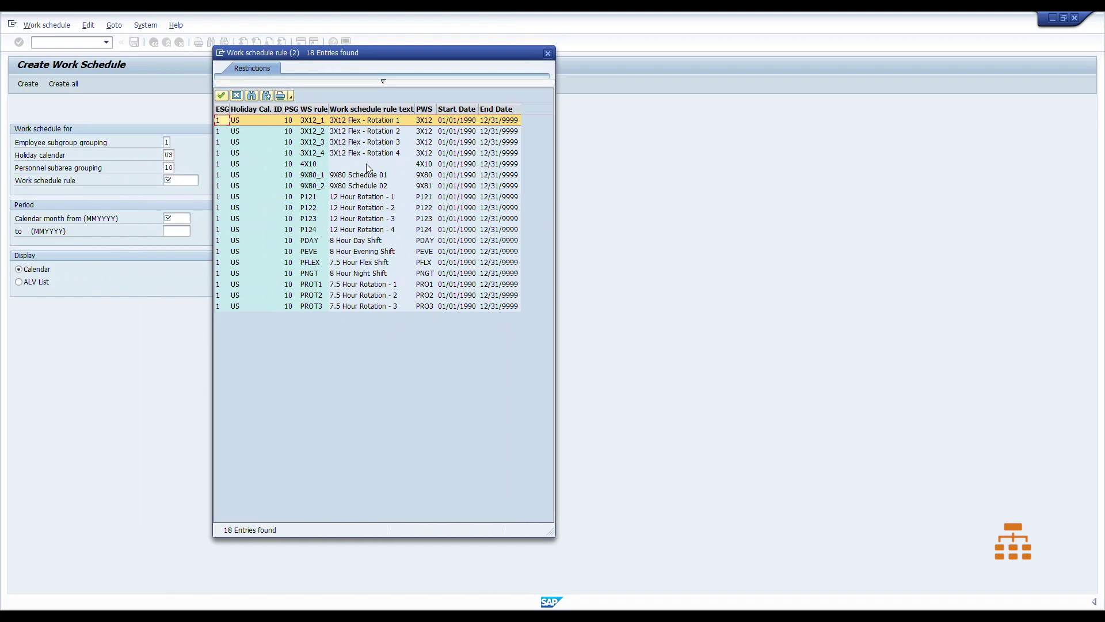
pyautogui.doubleClick(365, 120)
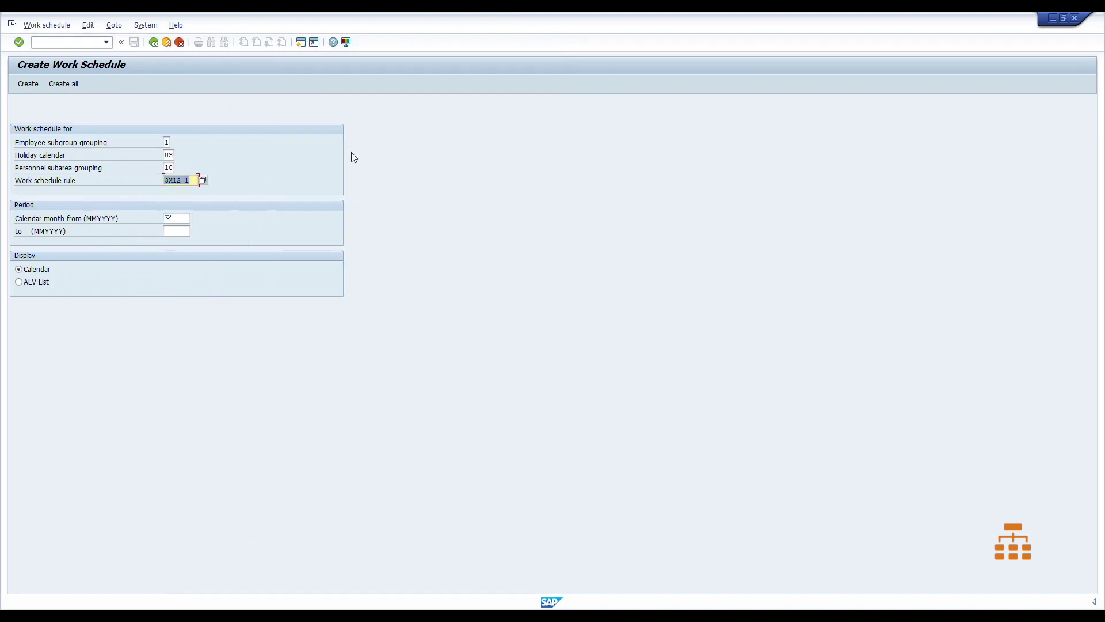
# Step: Enter the period 012019 to 122019 and validate the entries
pyautogui.click(177, 218)
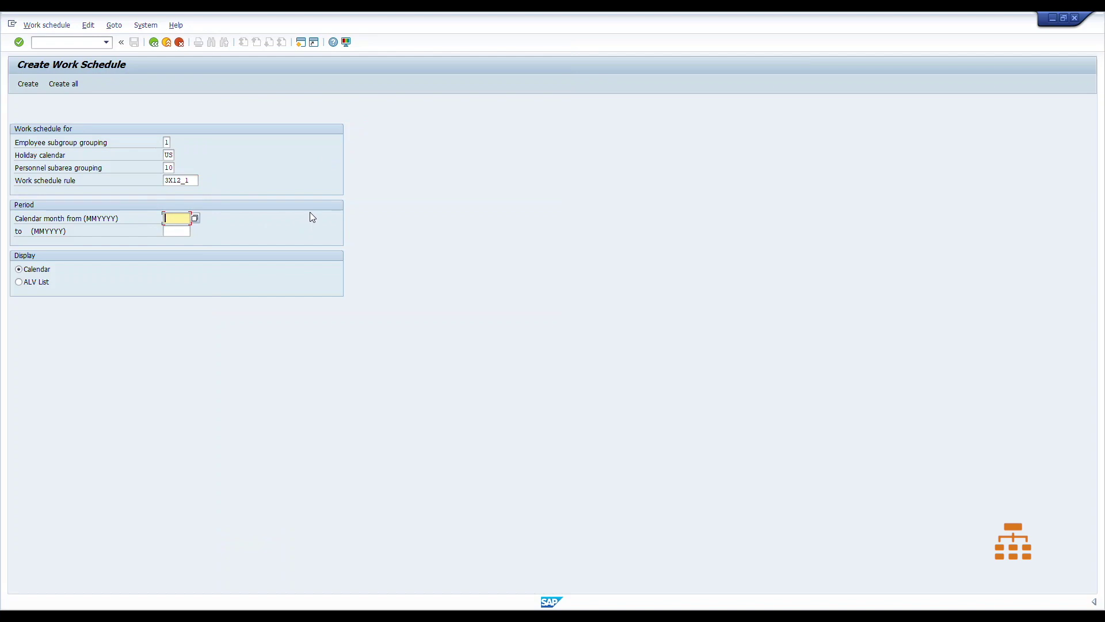
pyautogui.write('2120')
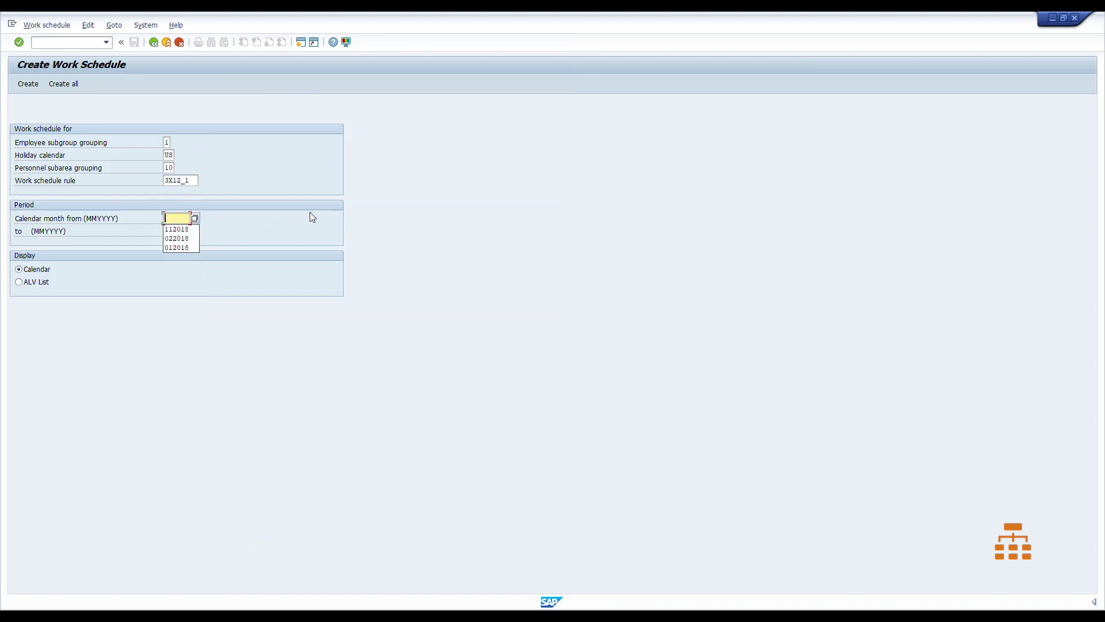
pyautogui.write('19')
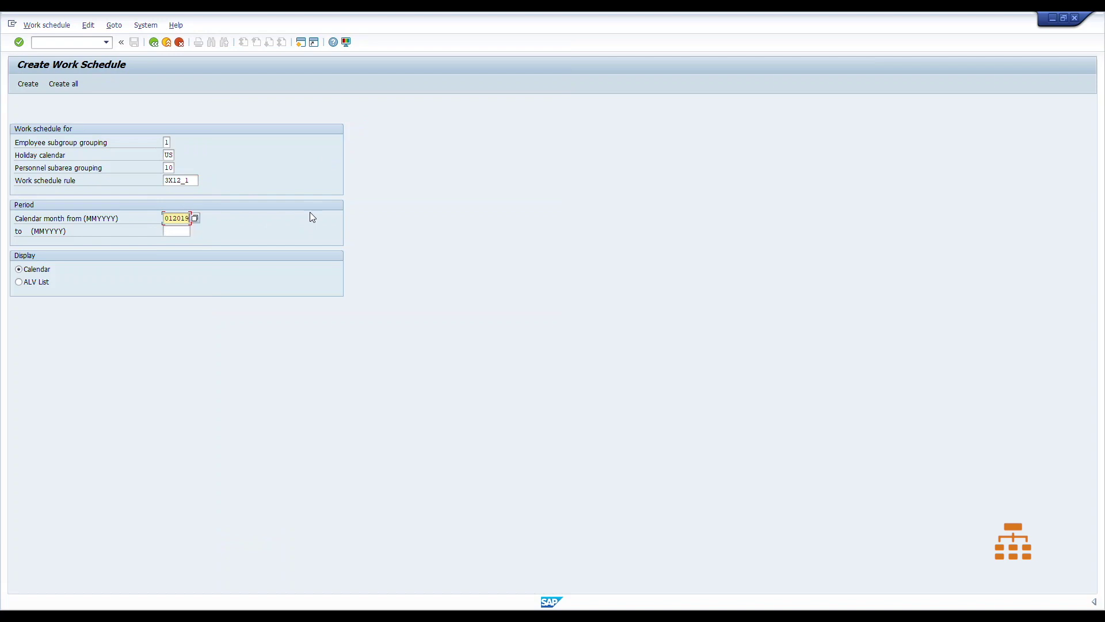
pyautogui.press('Tab')
pyautogui.write('122019')
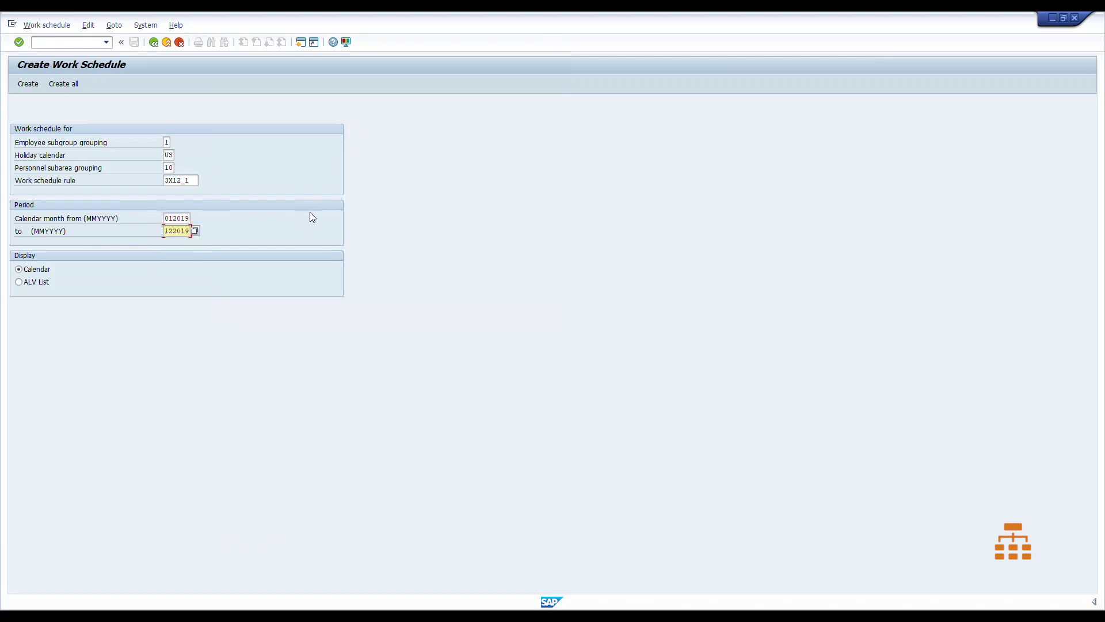
pyautogui.press('Return')
# Step: Acknowledge the 'already exists' warnings for rule 3X12_1 until the January 2019 calendar appears
pyautogui.rightClick(441, 146)
pyautogui.click(273, 106)
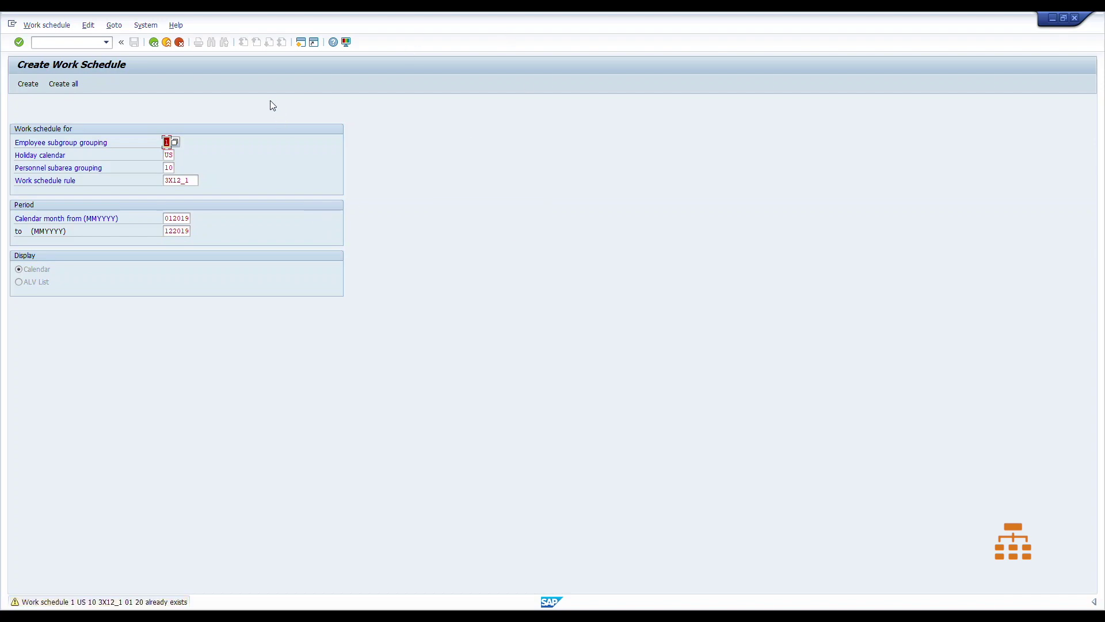
pyautogui.click(70, 86)
pyautogui.press('Return')
pyautogui.press('Return')
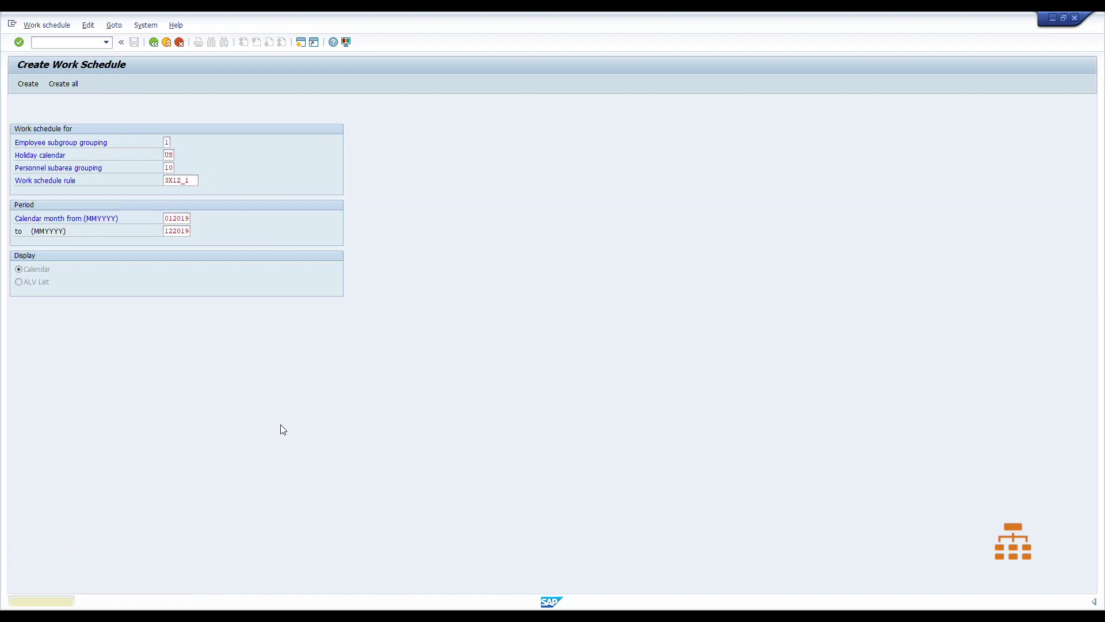
pyautogui.press('Return')
pyautogui.press('Return')
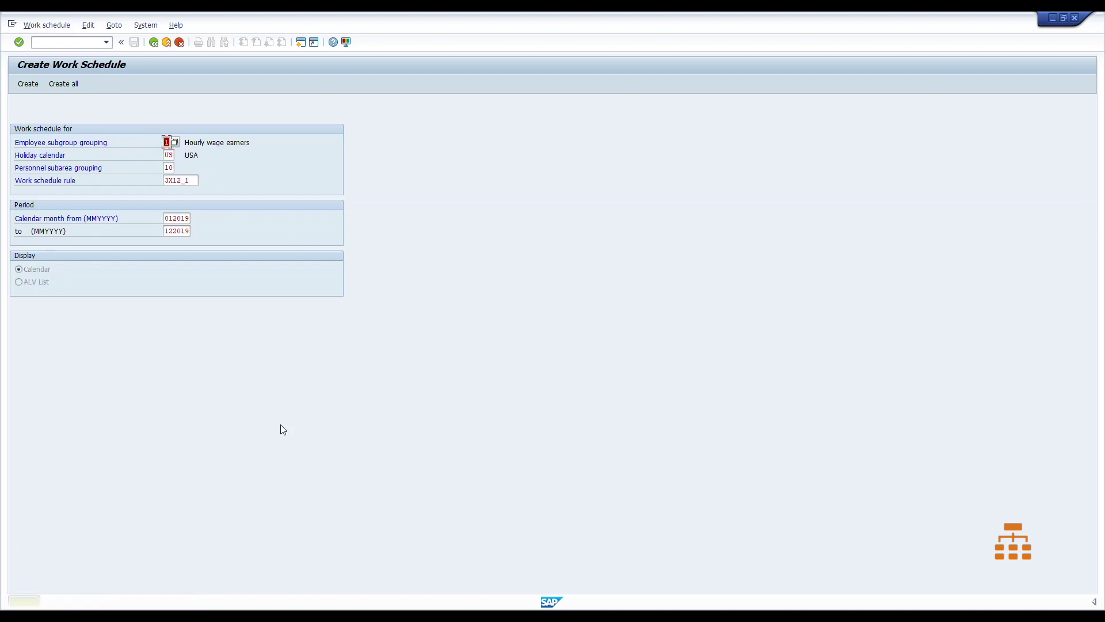
pyautogui.press('Return')
pyautogui.press('Return')
pyautogui.press('Return')
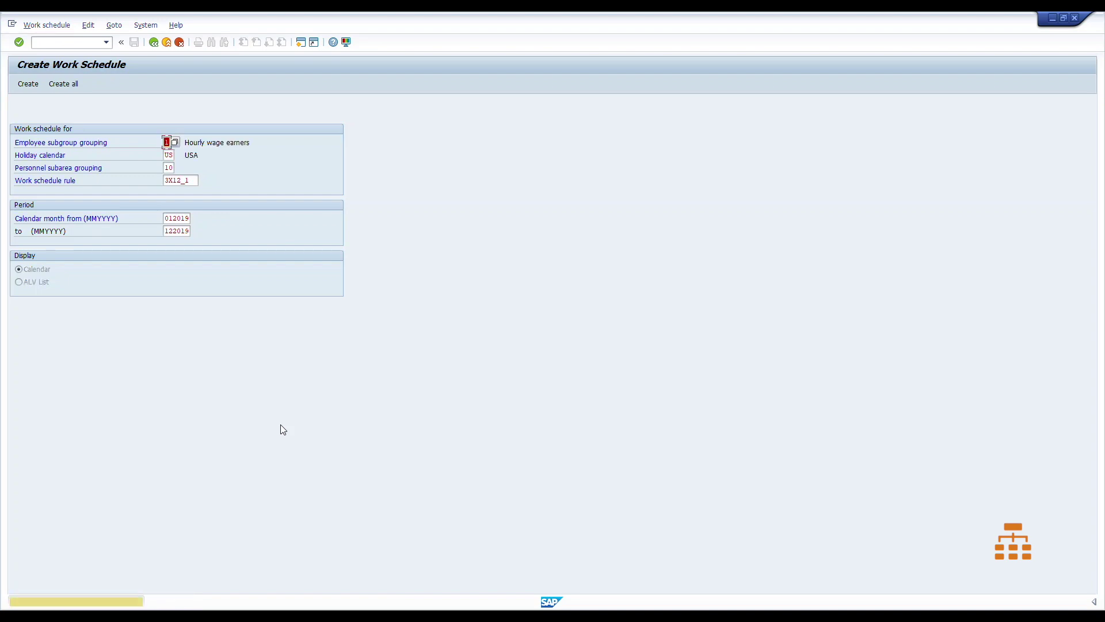
pyautogui.press('Return')
pyautogui.press('Return')
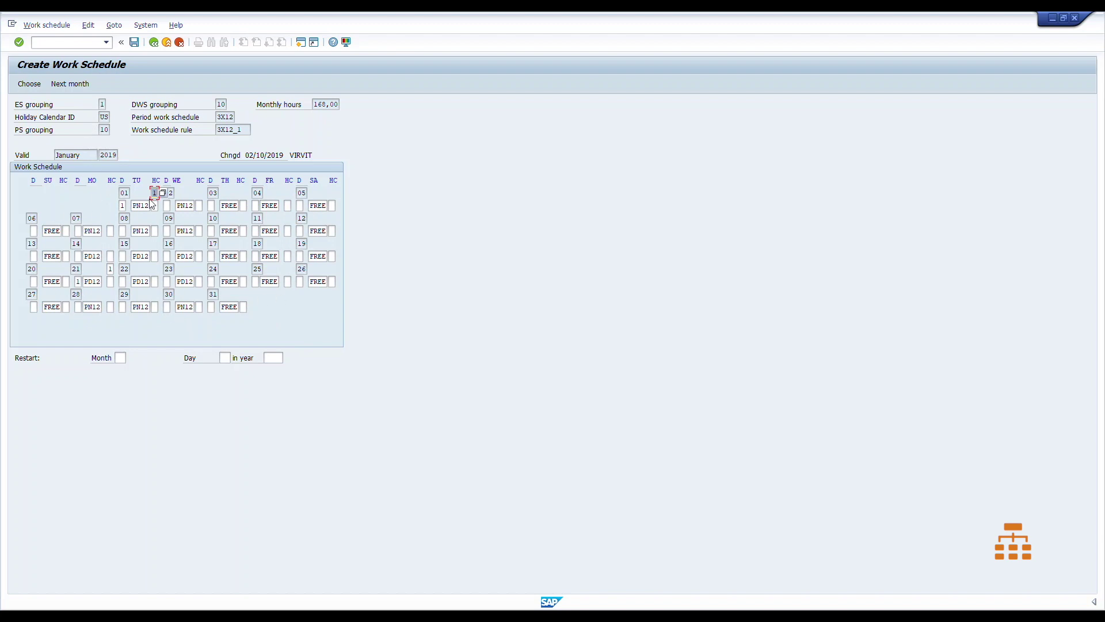
# Step: Check the day type options for 1 January 2019 and keep PN12 as its shift
pyautogui.click(124, 192)
pyautogui.doubleClick(125, 218)
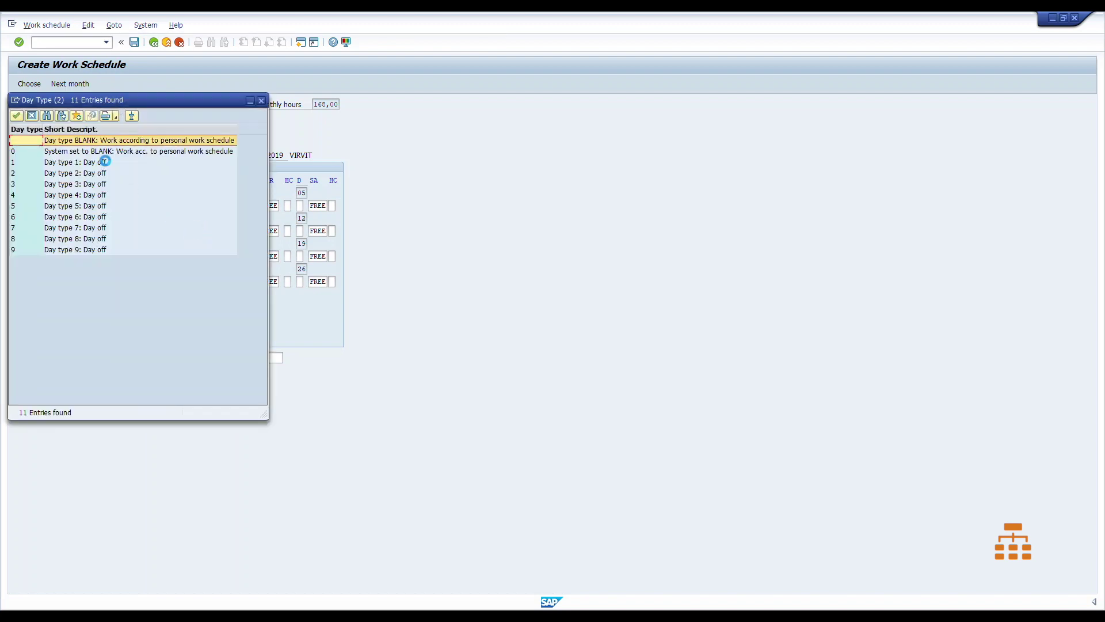
pyautogui.moveTo(236, 94)
pyautogui.mouseDown()
pyautogui.moveTo(236, 142)
pyautogui.moveTo(236, 99)
pyautogui.mouseUp()
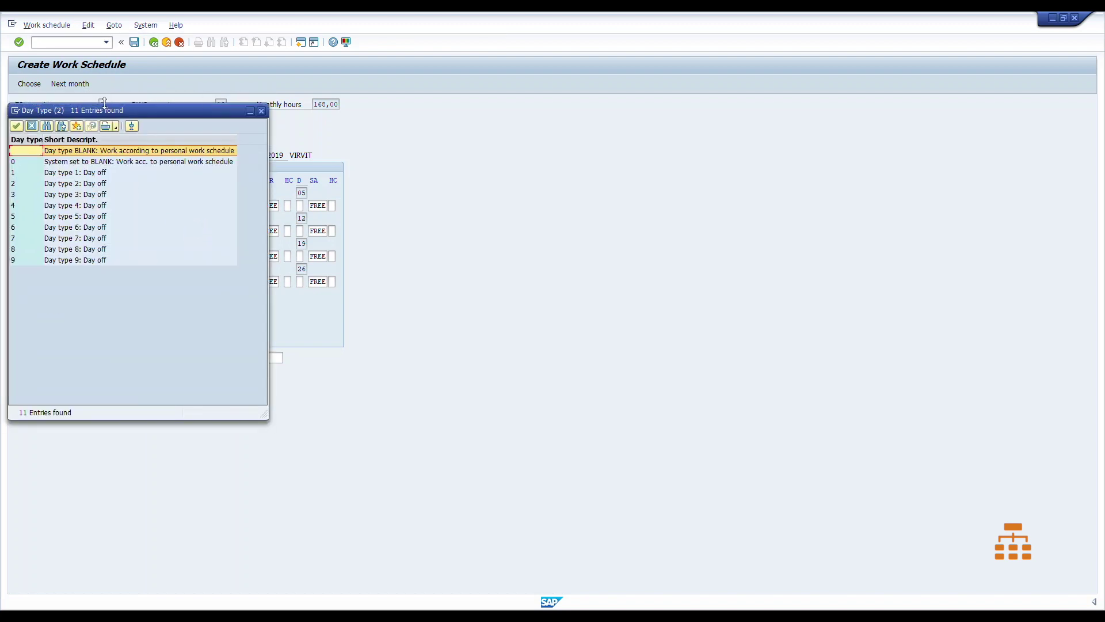
pyautogui.moveTo(99, 107); pyautogui.dragTo(289, 161)
pyautogui.press('Escape')
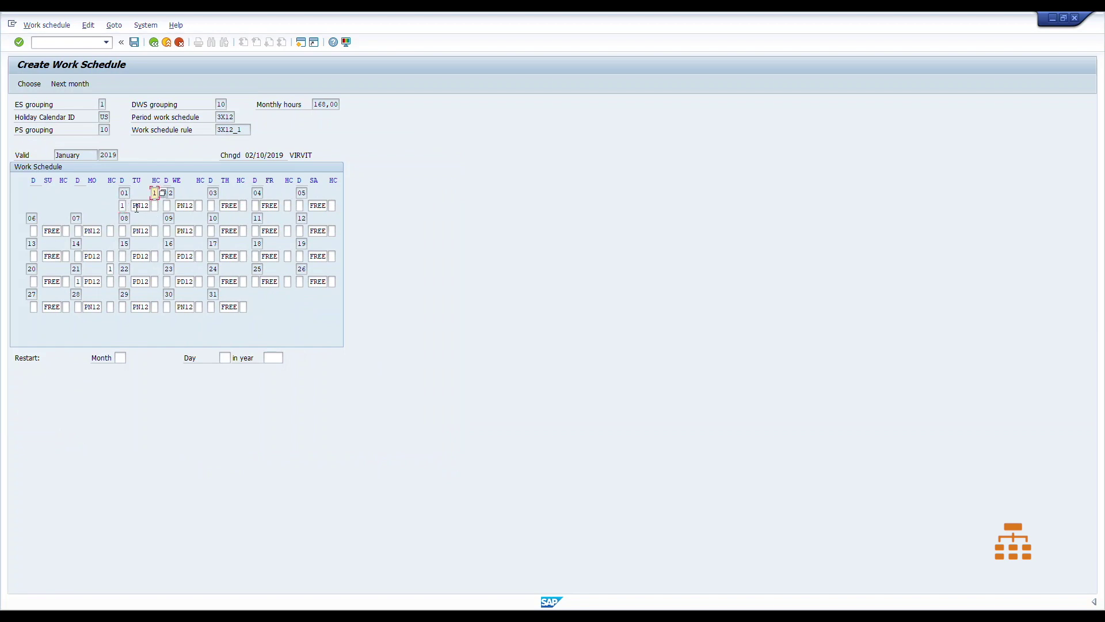
pyautogui.click(138, 205)
pyautogui.press('Return')
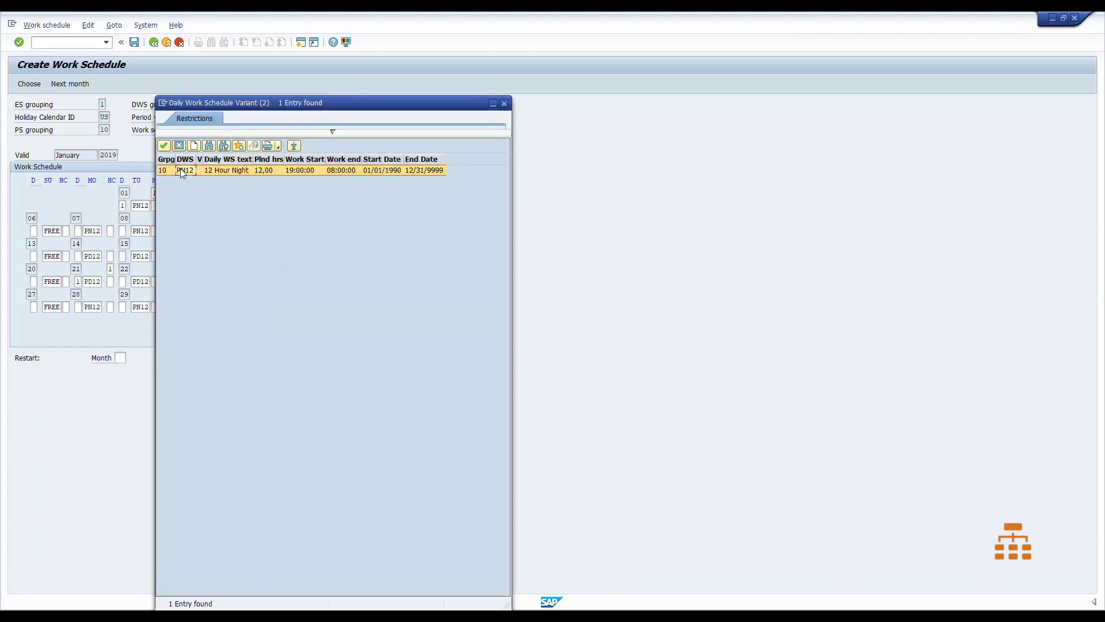
pyautogui.doubleClick(182, 171)
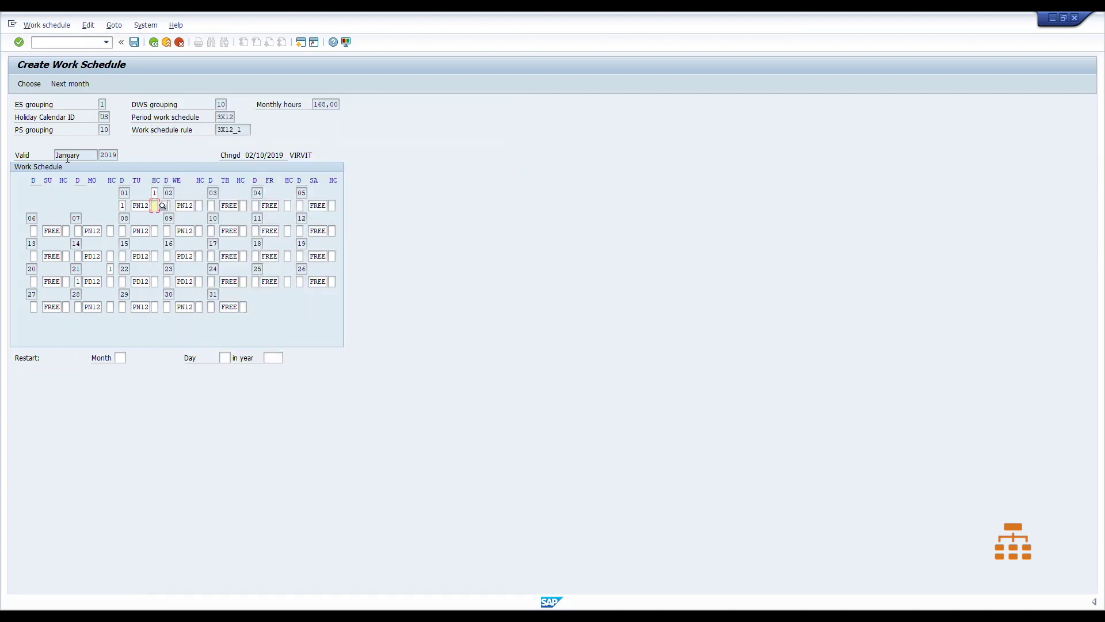
# Step: Generate the January to March 2019 schedules and advance to April
pyautogui.click(80, 83)
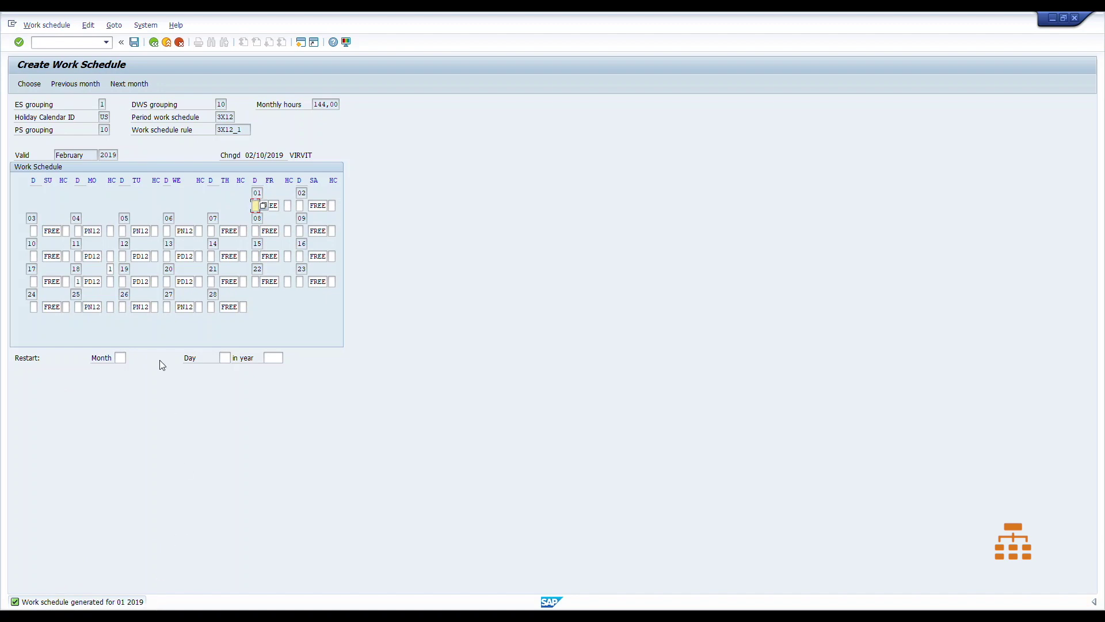
pyautogui.click(143, 85)
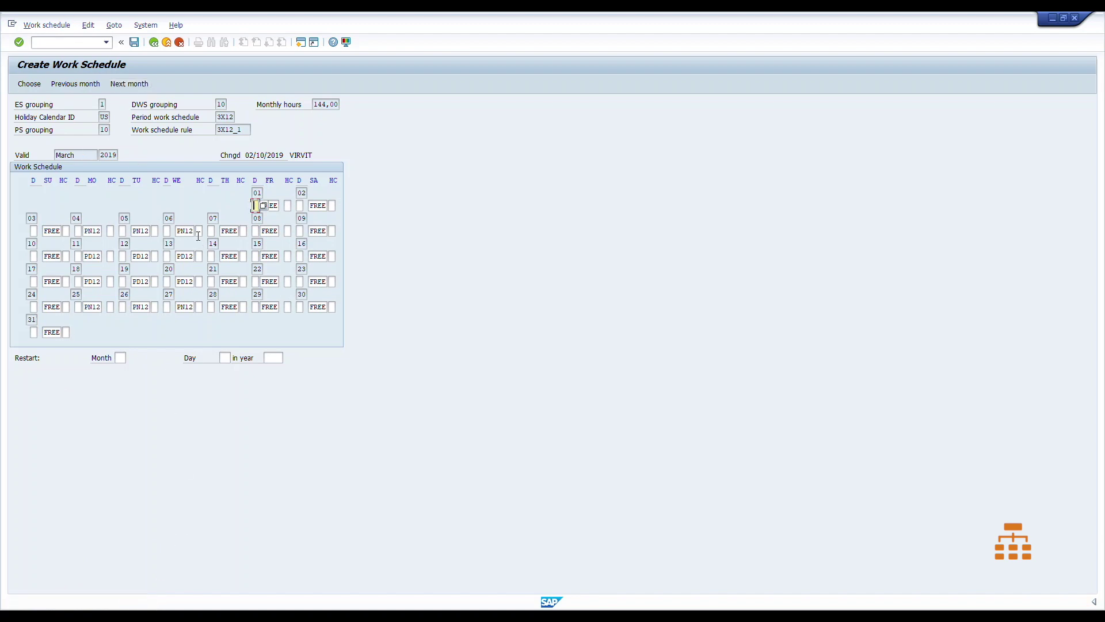
pyautogui.click(135, 84)
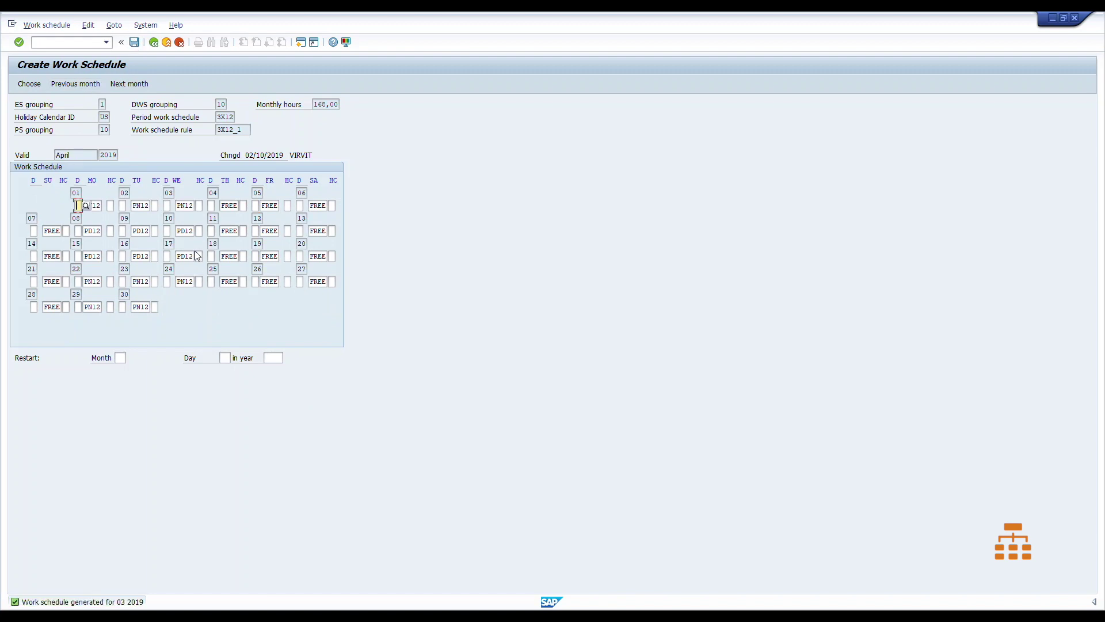
# Step: Filter the shift list to DWS grouping 10 and assign PD10 (10 Hour Day) to 9 April 2019
pyautogui.doubleClick(154, 230)
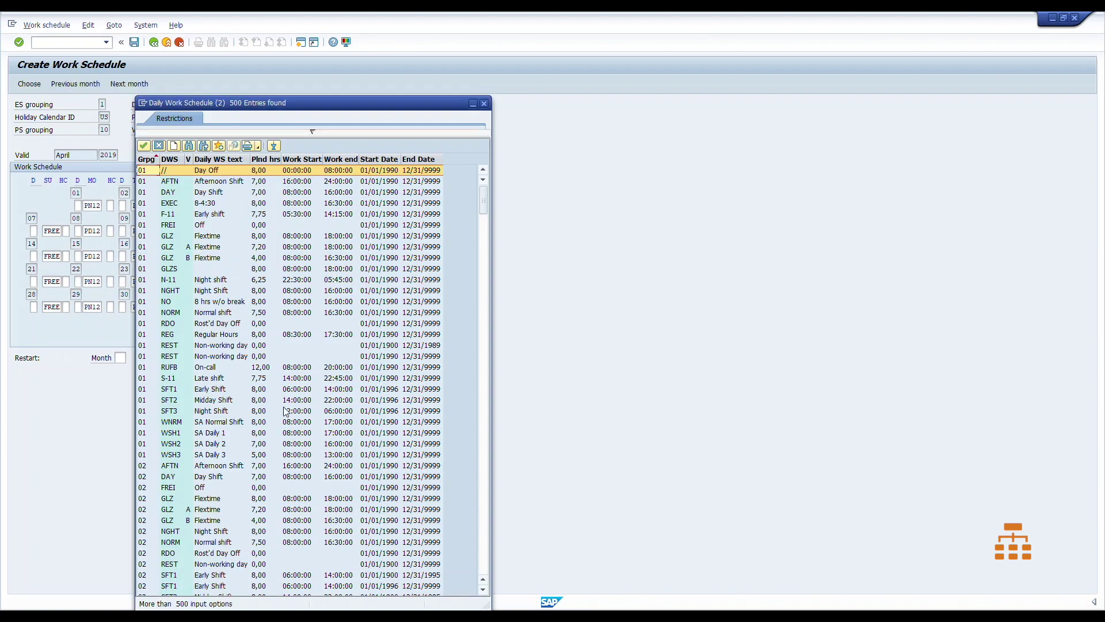
pyautogui.click(276, 132)
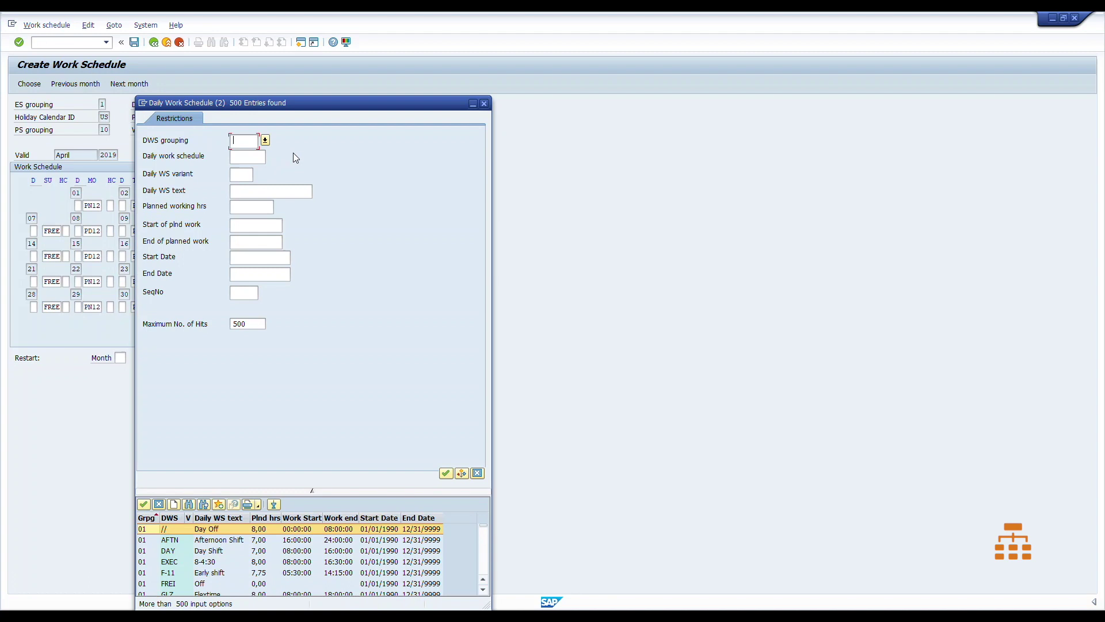
pyautogui.write('10')
pyautogui.press('Return')
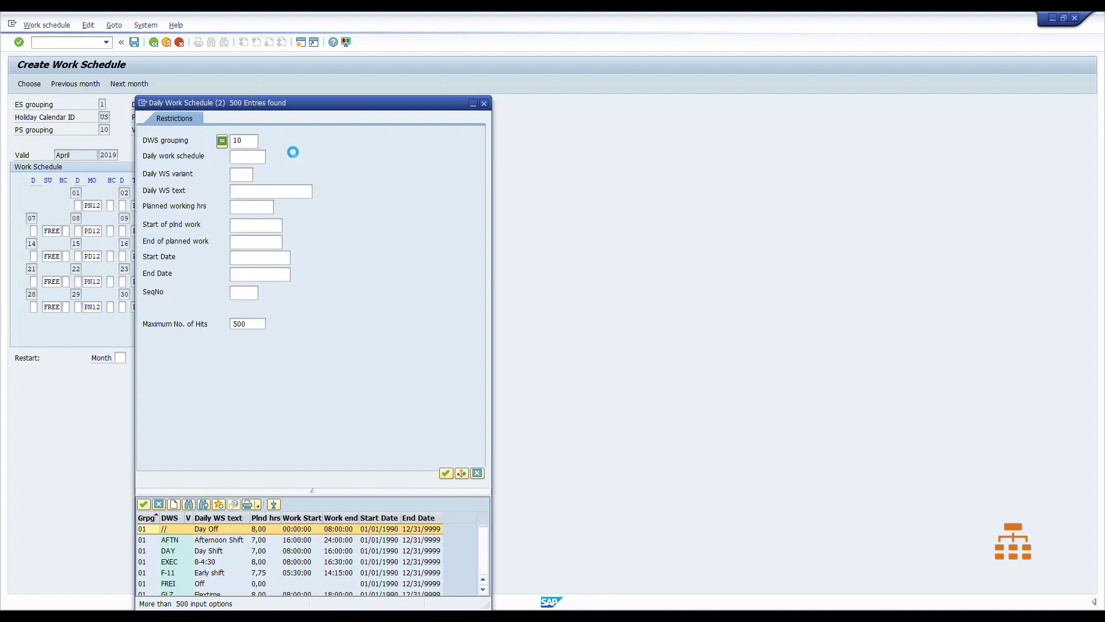
pyautogui.click(249, 294)
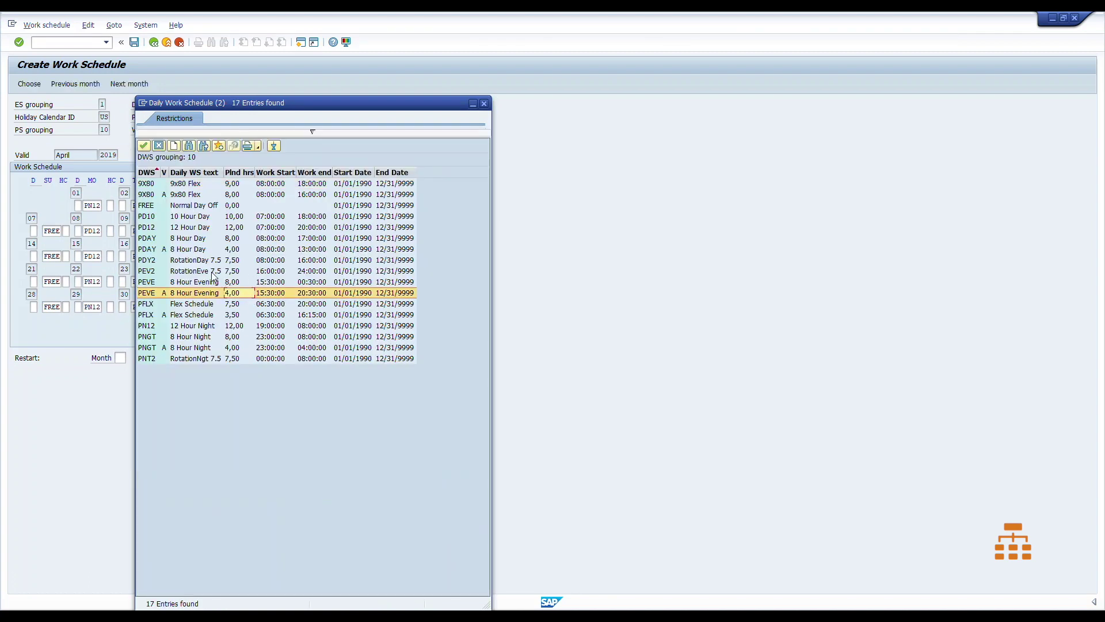
pyautogui.moveTo(213, 103); pyautogui.dragTo(352, 87)
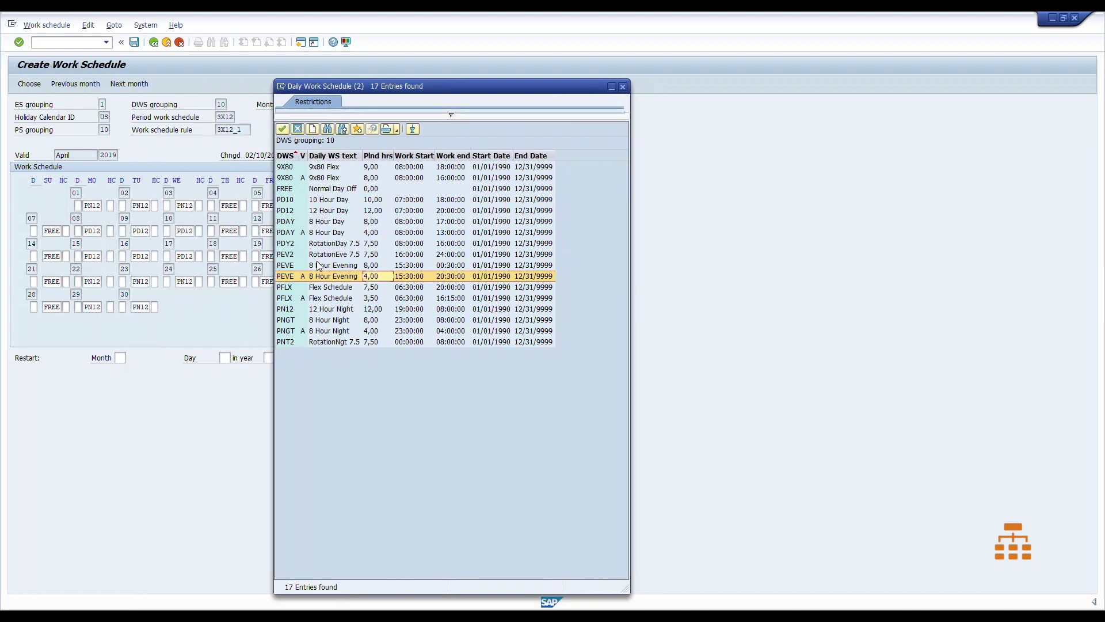
pyautogui.click(328, 213)
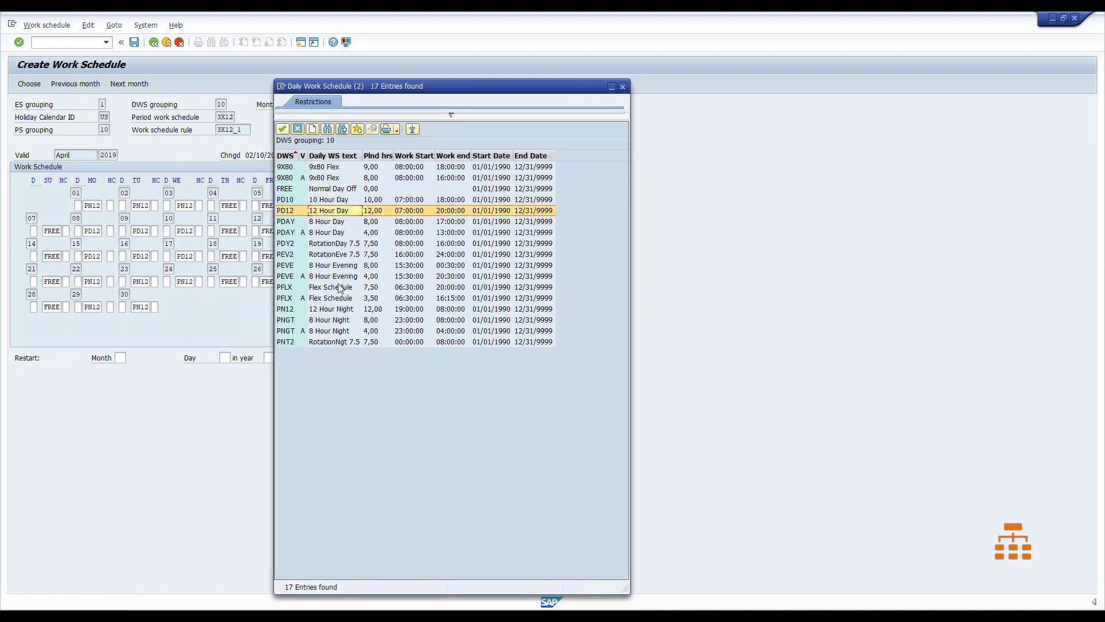
pyautogui.click(337, 200)
pyautogui.doubleClick(338, 199)
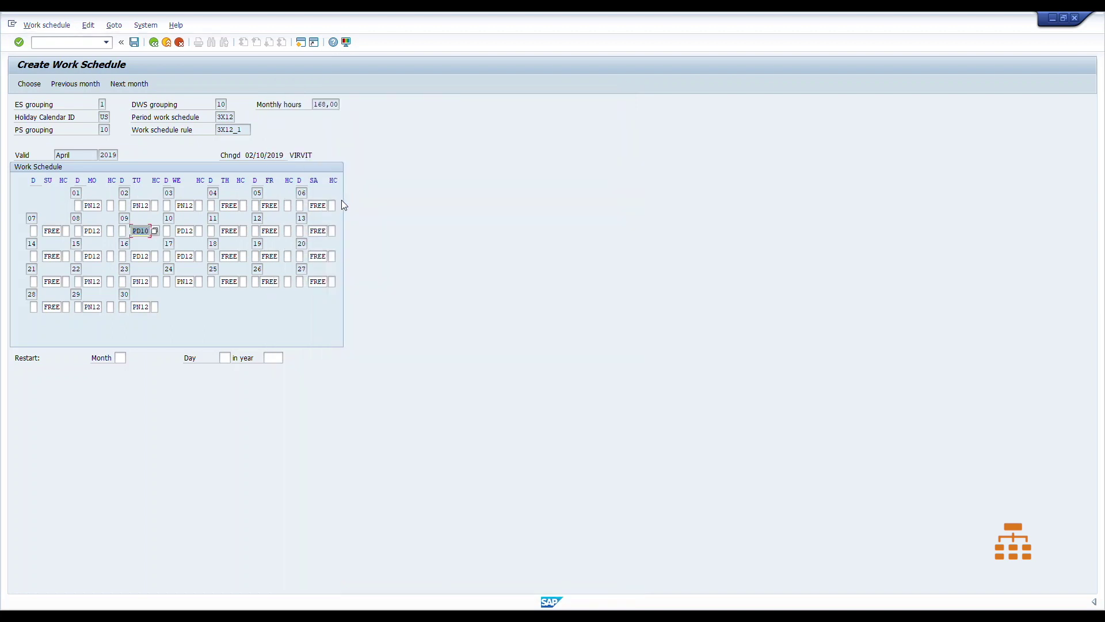
# Step: Save each month from April through December 2019, then confirm leaving the calendar
pyautogui.click(136, 43)
pyautogui.click(136, 43)
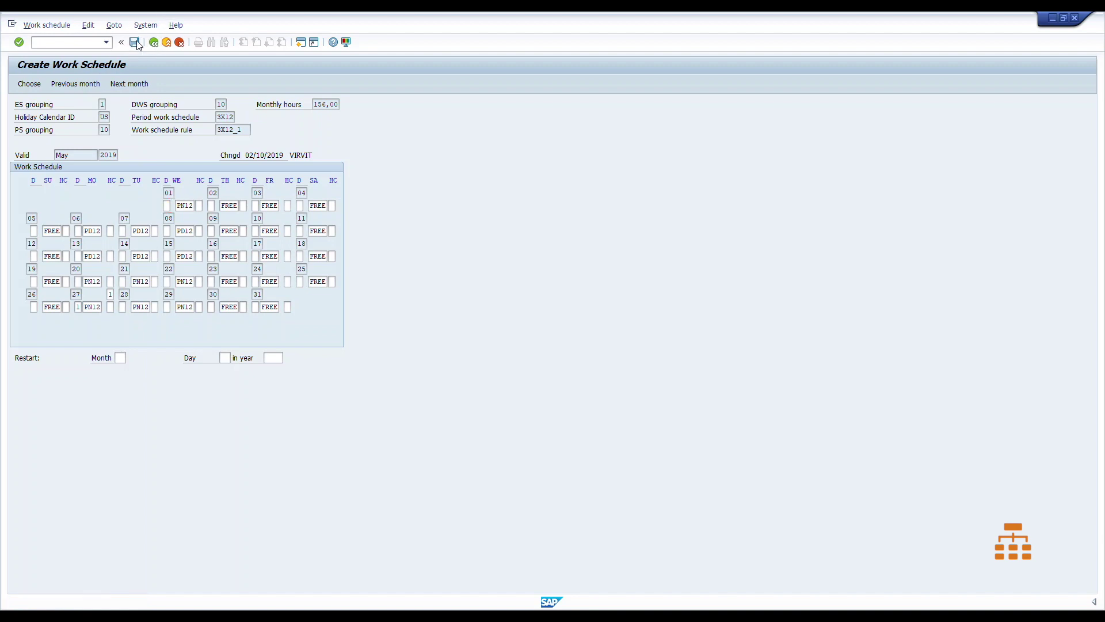
pyautogui.click(136, 43)
pyautogui.click(136, 43)
pyautogui.click(136, 43)
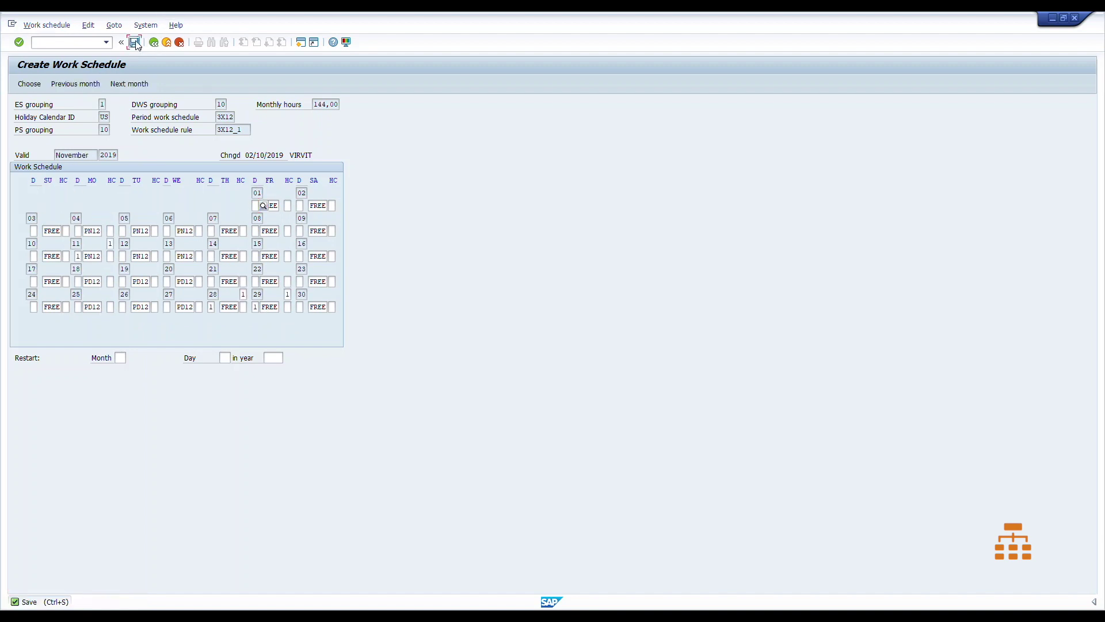
pyautogui.click(135, 43)
pyautogui.click(135, 42)
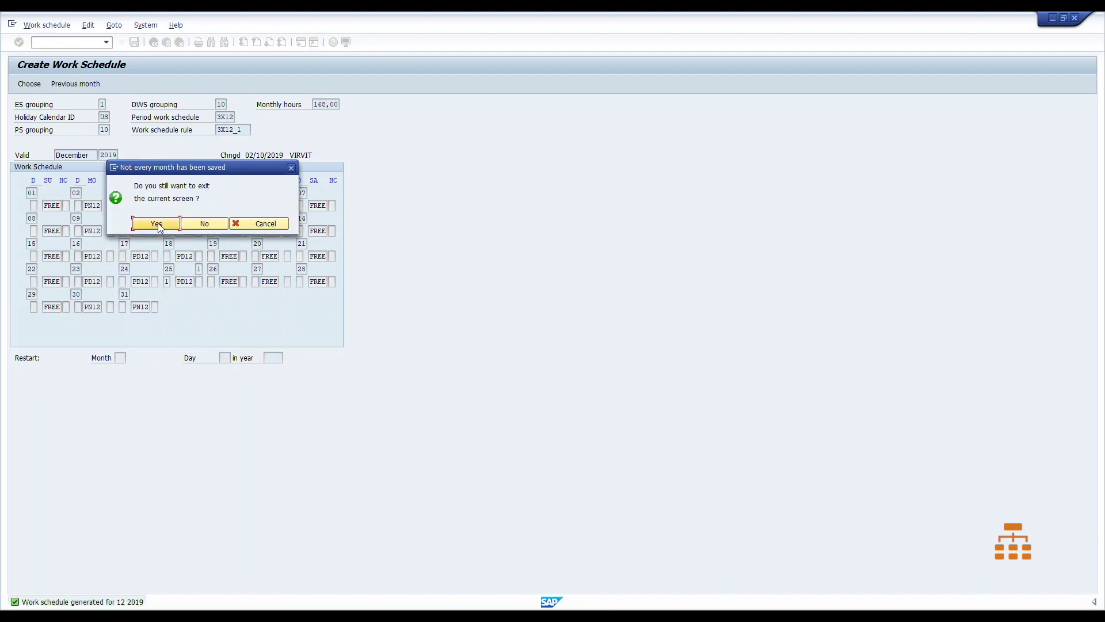
pyautogui.click(157, 224)
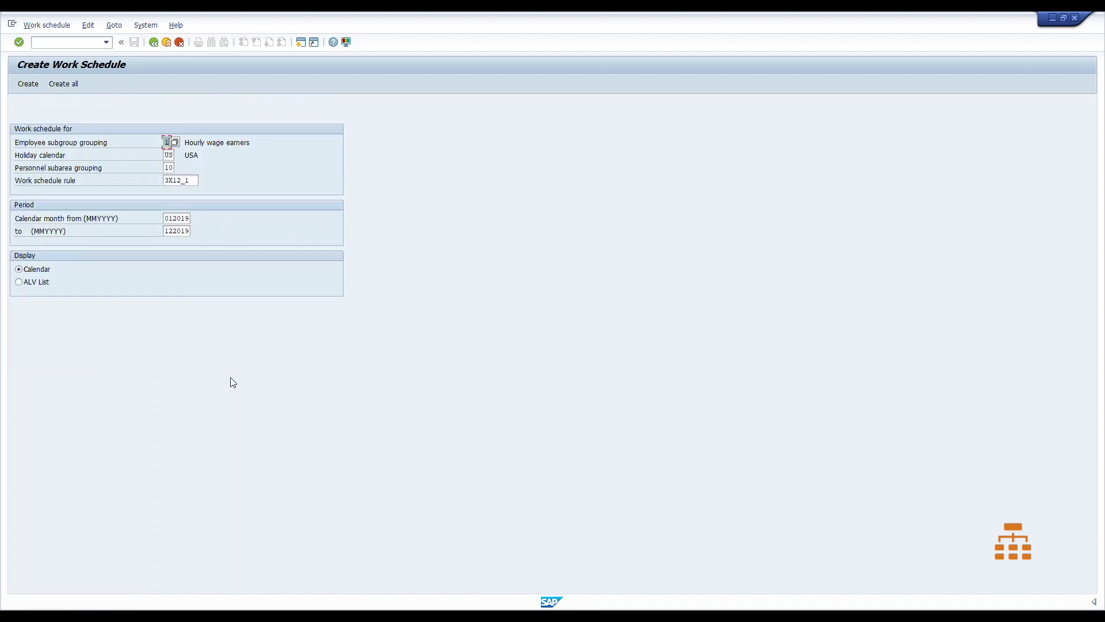
# Step: Display the saved 2019 schedule, page to April to verify PD10 on 9 April, then go back
pyautogui.click(46, 25)
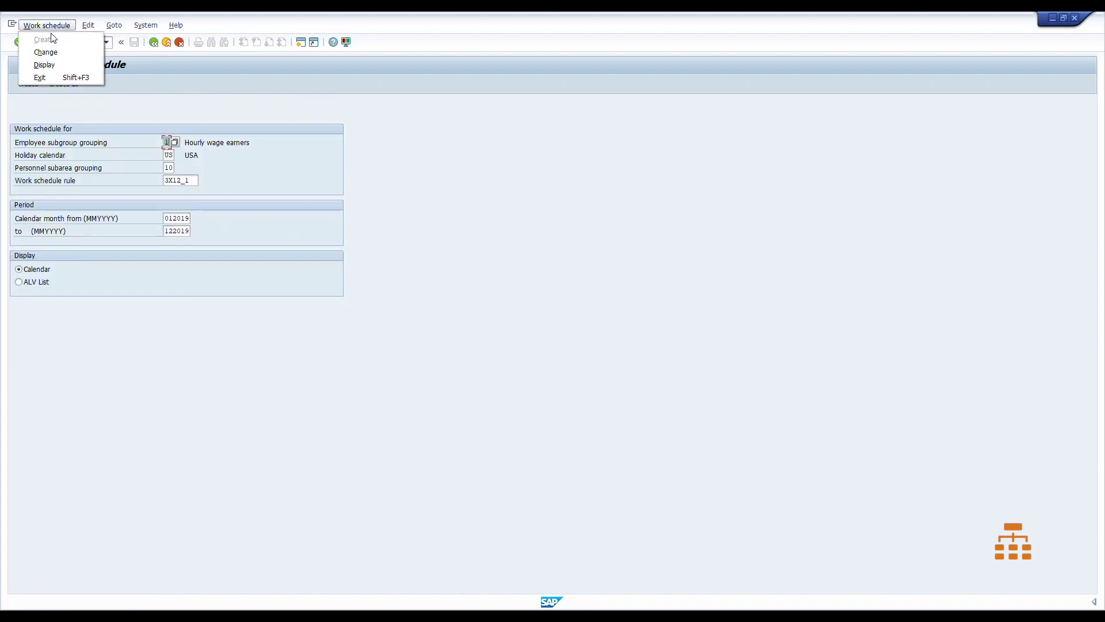
pyautogui.click(49, 63)
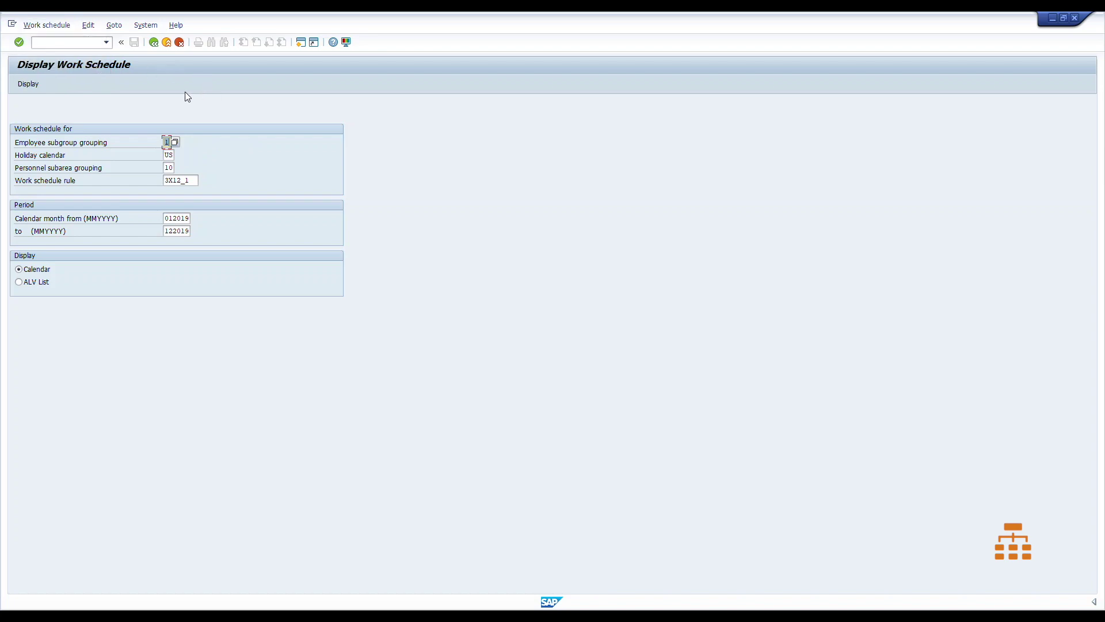
pyautogui.click(26, 84)
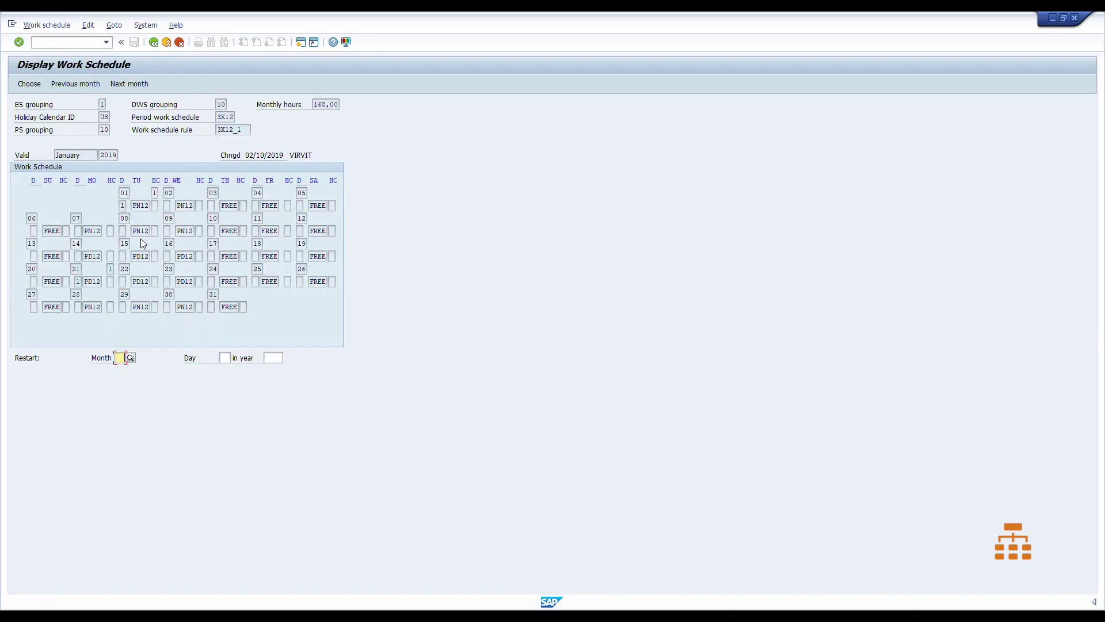
pyautogui.click(126, 85)
pyautogui.click(126, 84)
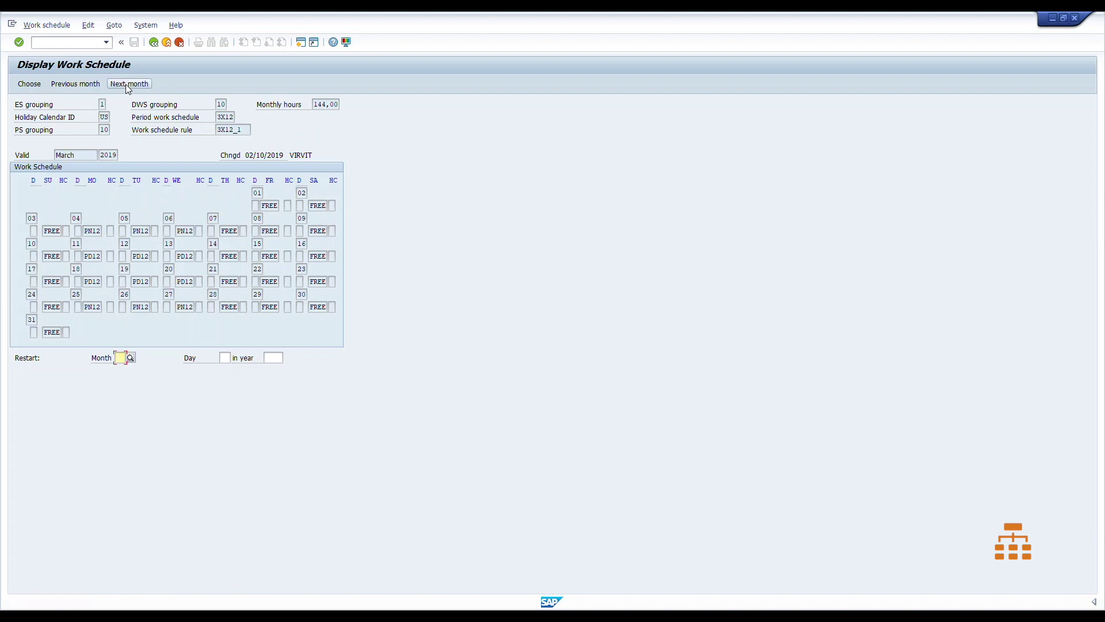
pyautogui.click(126, 84)
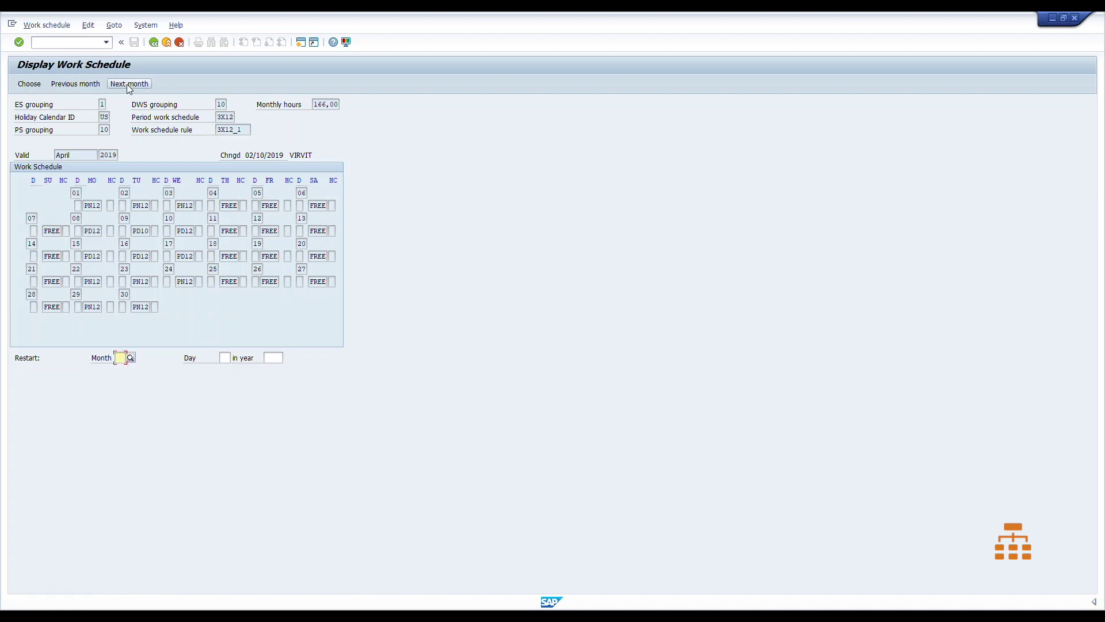
pyautogui.doubleClick(138, 232)
pyautogui.press('F3')
pyautogui.press('F3')
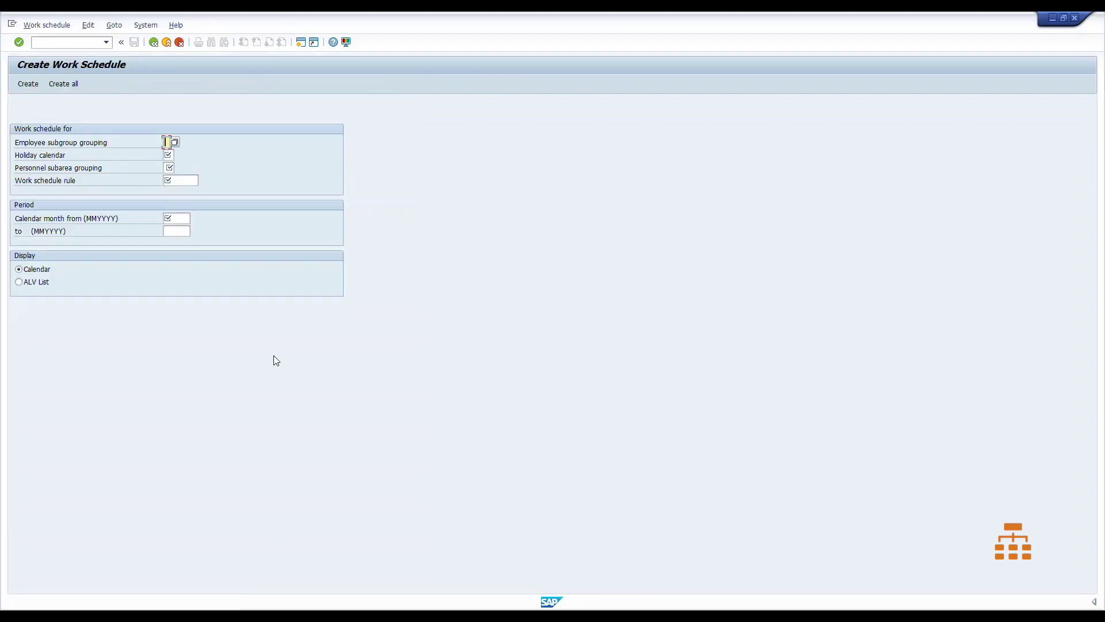
# Step: Return to the IMG tree and run the Generate Work Schedules in Batch activity
pyautogui.press('F3')
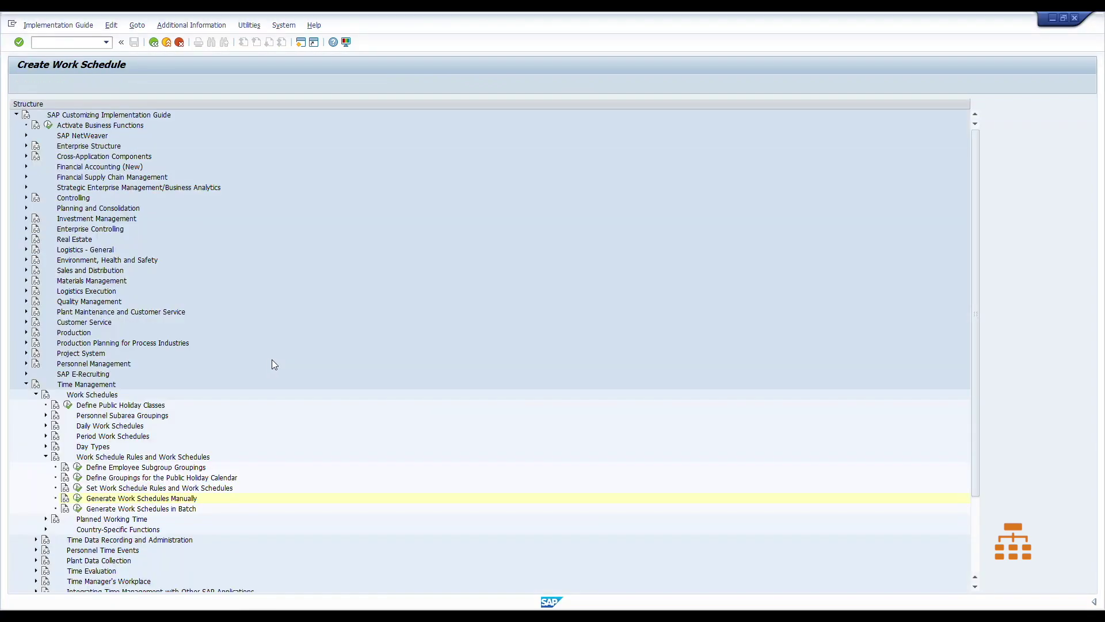
pyautogui.click(121, 509)
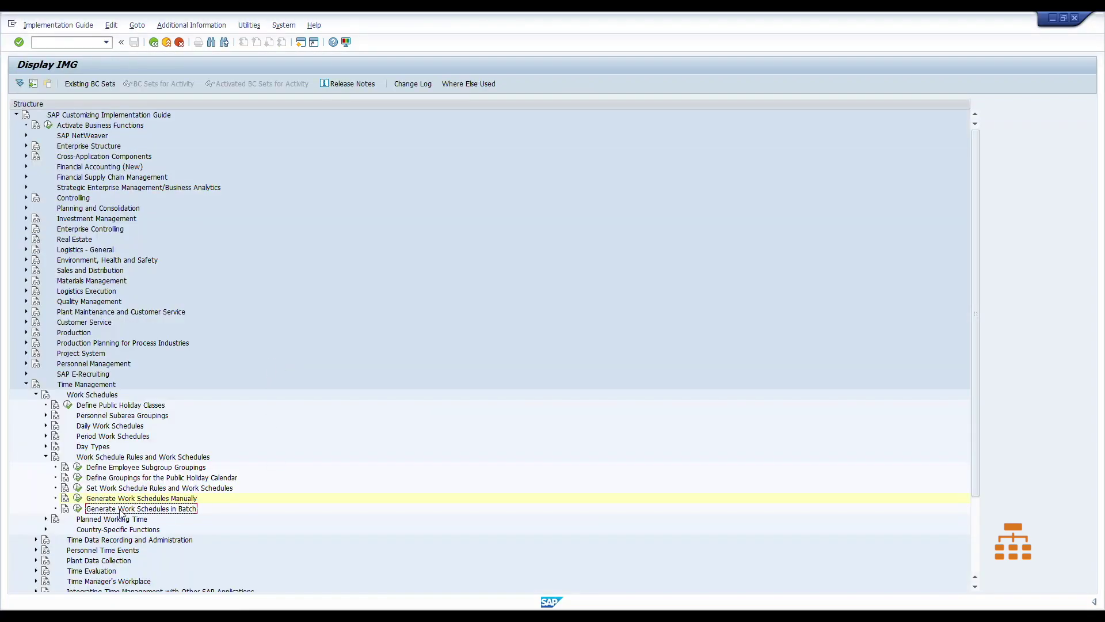
pyautogui.click(78, 509)
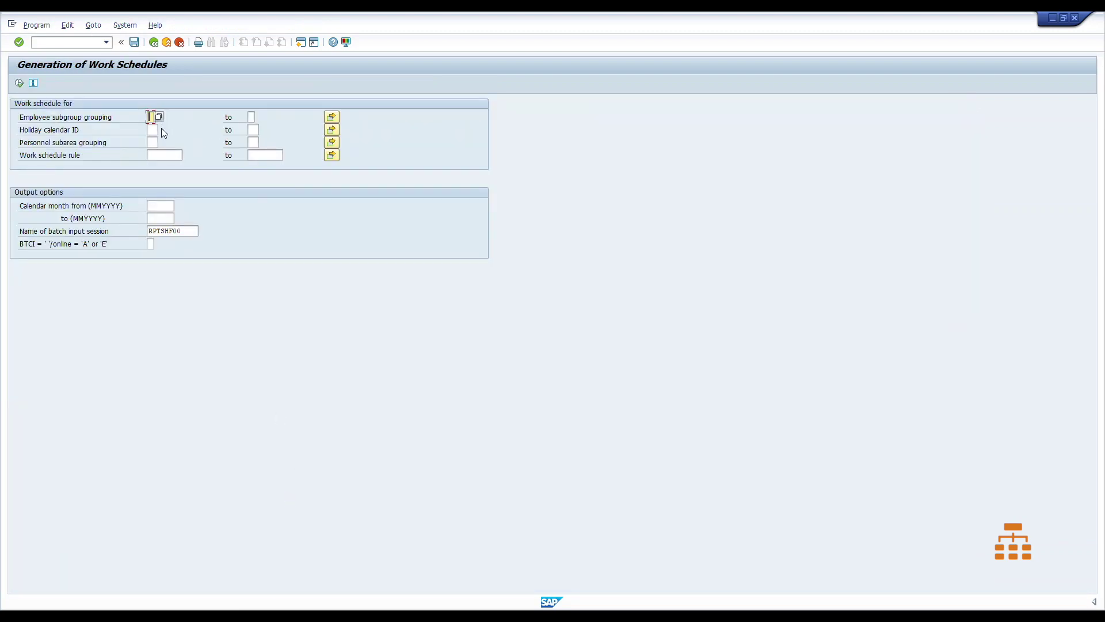
# Step: Enter groupings 1, US and 10, months 01.2019–12.2019, and session name WS_2019
pyautogui.write('1')
pyautogui.click(155, 130)
pyautogui.write('us')
pyautogui.click(152, 143)
pyautogui.click(170, 152)
pyautogui.click(153, 207)
pyautogui.click(164, 155)
pyautogui.click(170, 206)
pyautogui.write('01201')
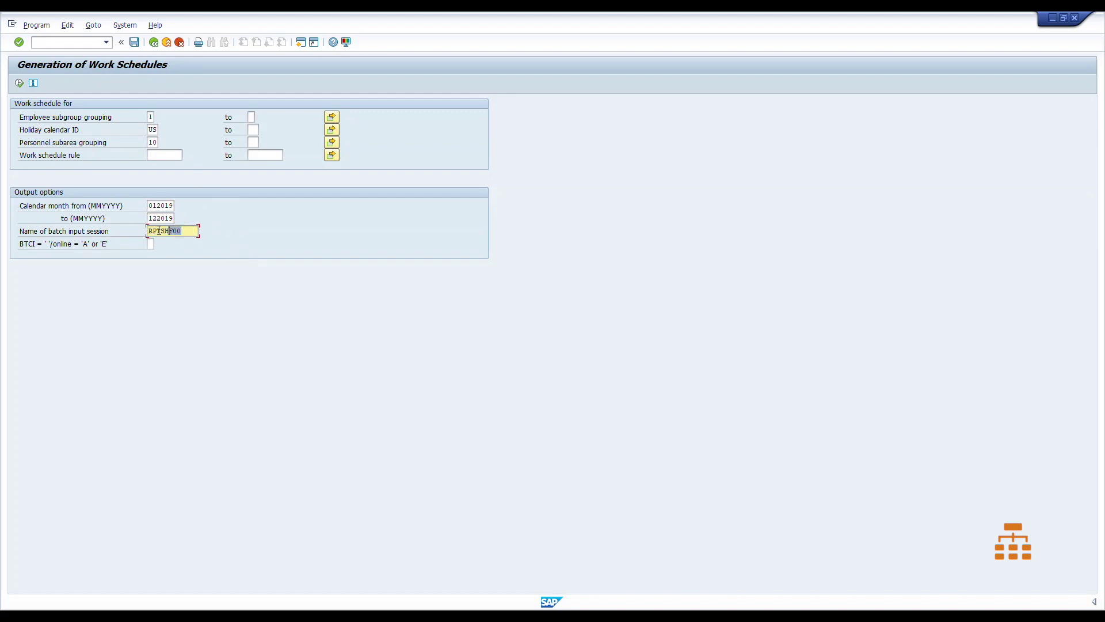
pyautogui.write('WS_2019')
pyautogui.click(151, 245)
# Step: Execute the batch generation, then open the batch session overview with /nsm35
pyautogui.click(20, 83)
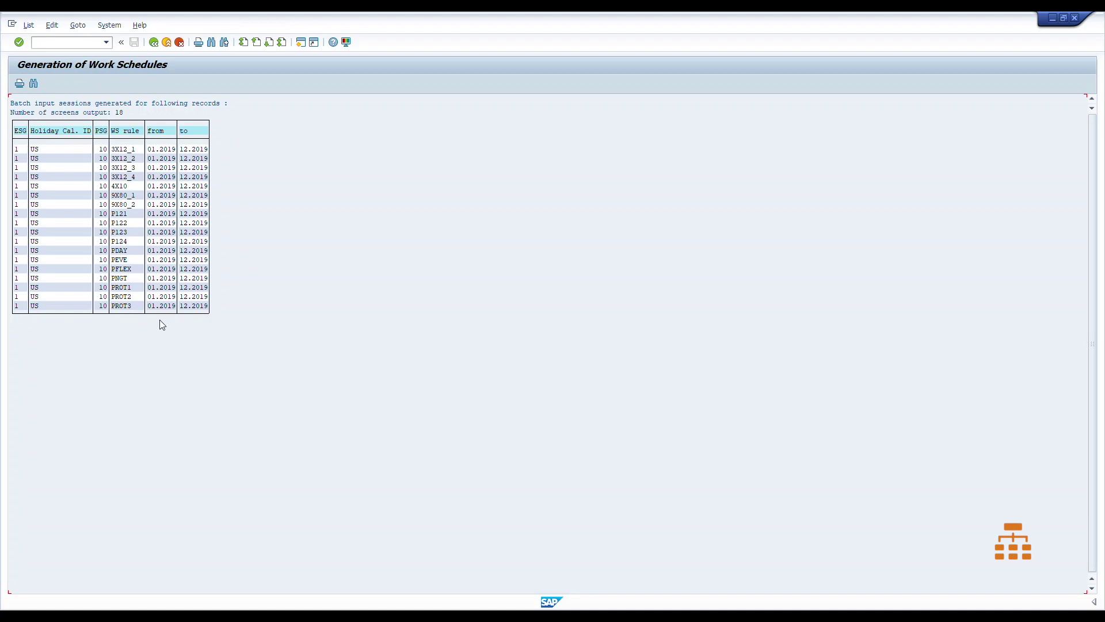
pyautogui.click(153, 44)
pyautogui.click(49, 44)
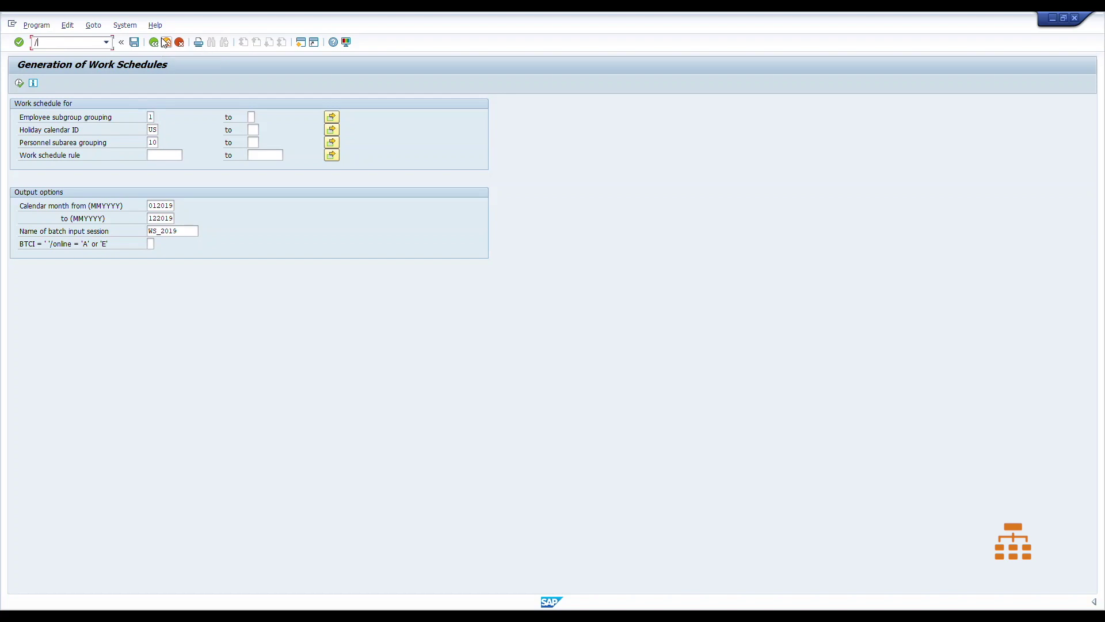
pyautogui.write('/nsm35')
pyautogui.press('Return')
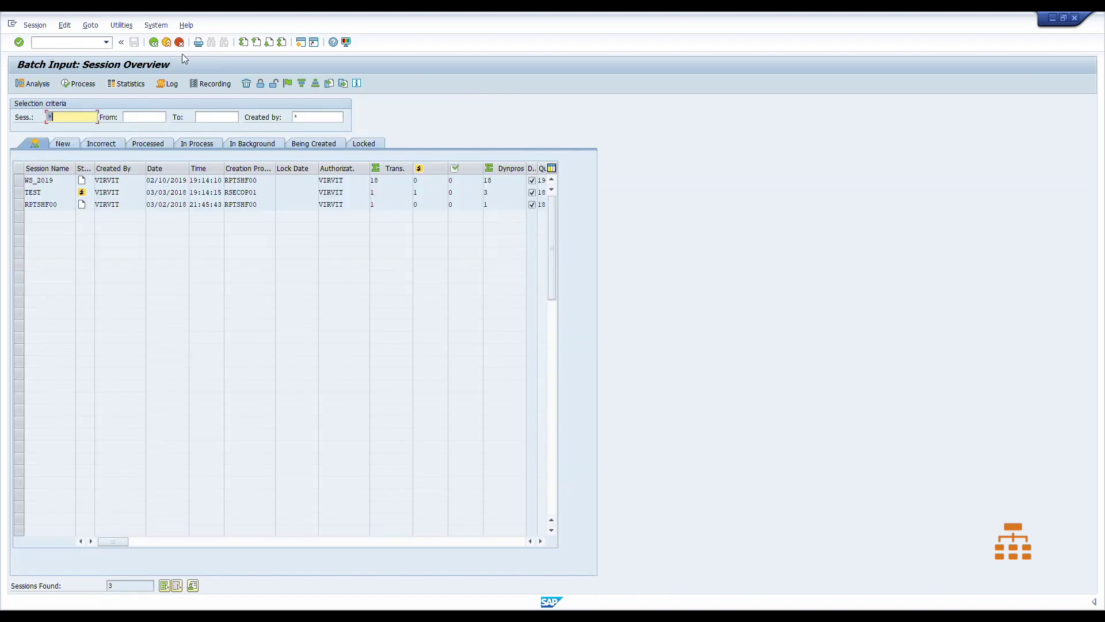
# Step: Select the WS_2019 session and submit it for processing in Background mode
pyautogui.click(19, 180)
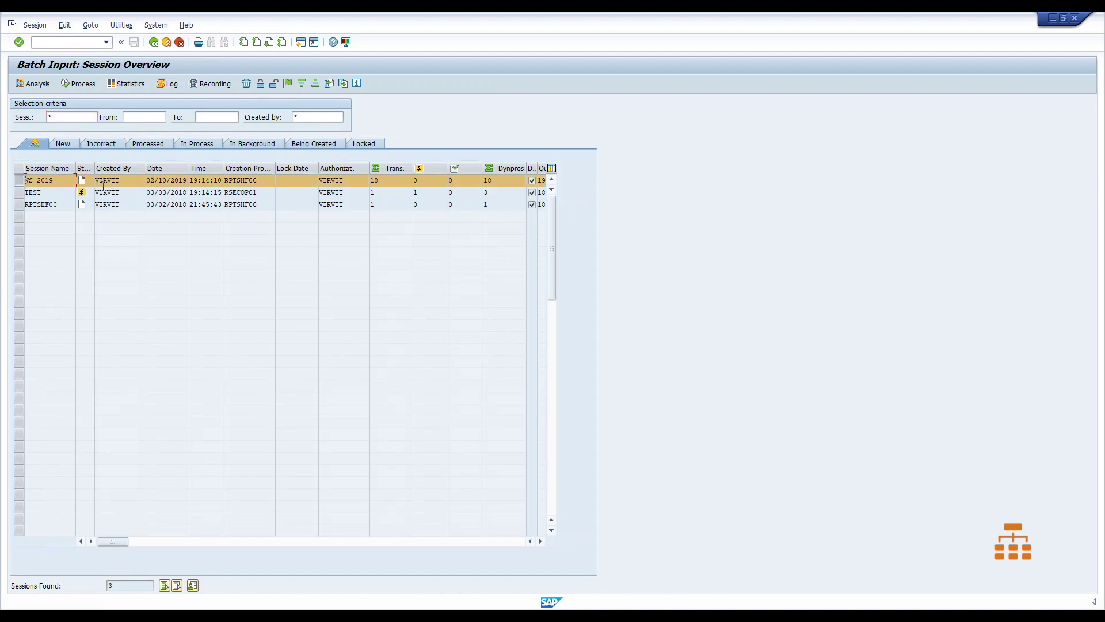
pyautogui.moveTo(96, 180); pyautogui.dragTo(120, 180)
pyautogui.click(147, 180)
pyautogui.click(199, 180)
pyautogui.click(19, 180)
pyautogui.click(78, 87)
pyautogui.click(61, 225)
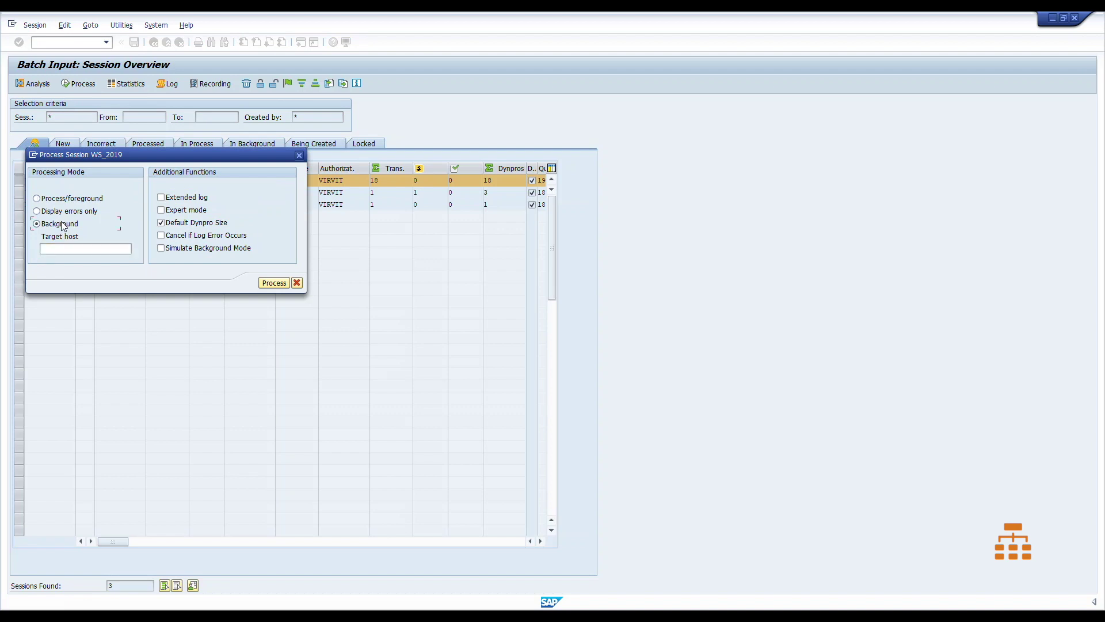
pyautogui.moveTo(162, 156); pyautogui.dragTo(298, 234)
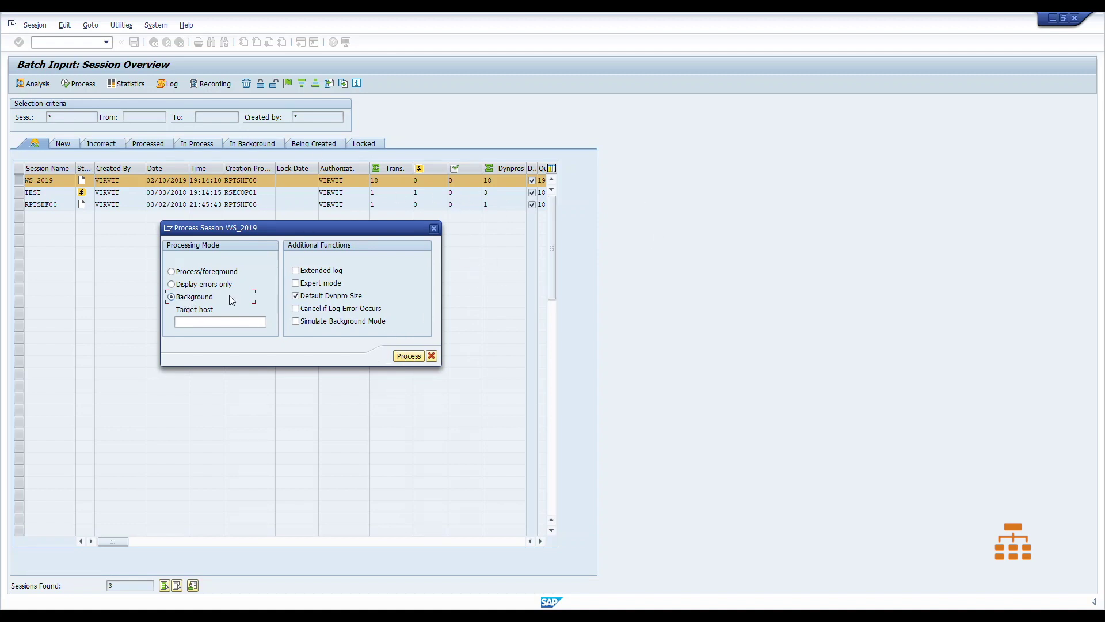
pyautogui.click(418, 356)
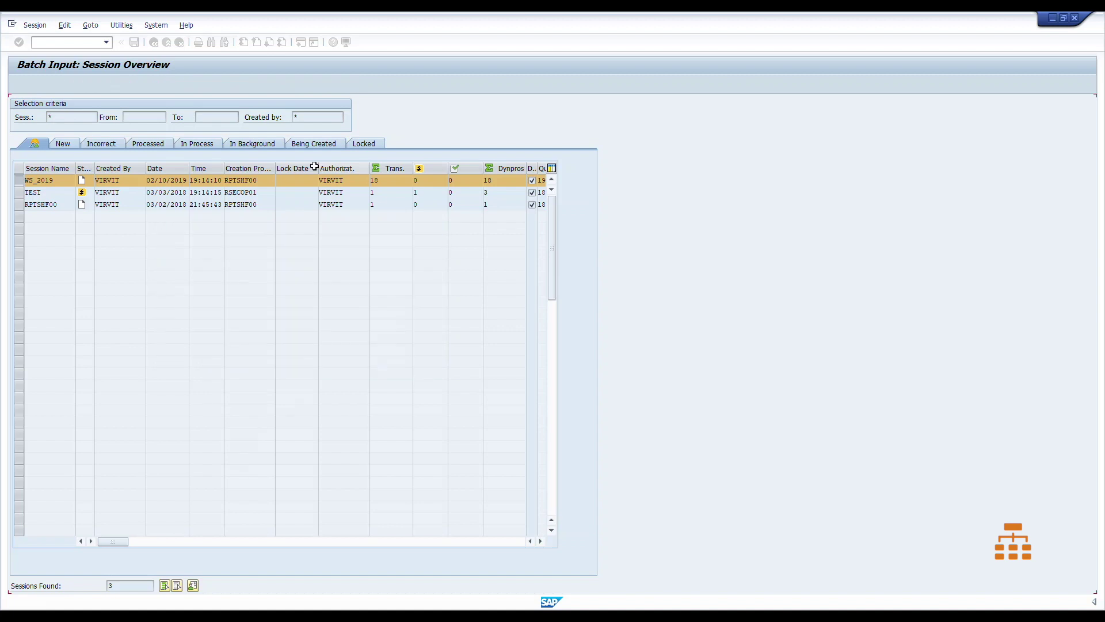
# Step: Refresh the session list, check the Processed tab for WS_2019, and return to Easy Access
pyautogui.click(84, 119)
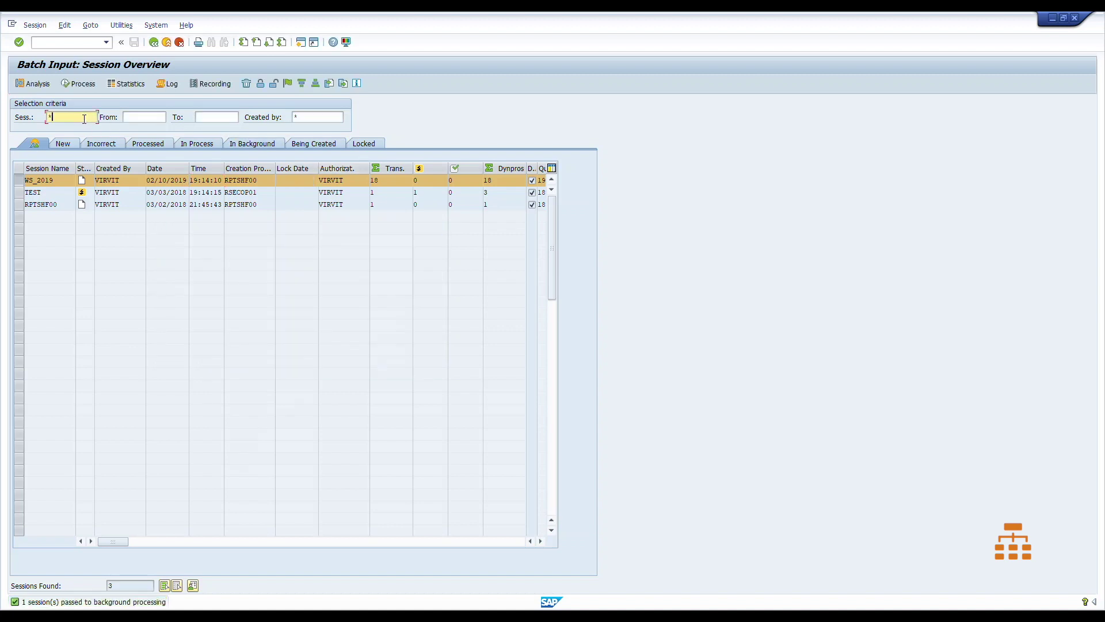
pyautogui.press('Return')
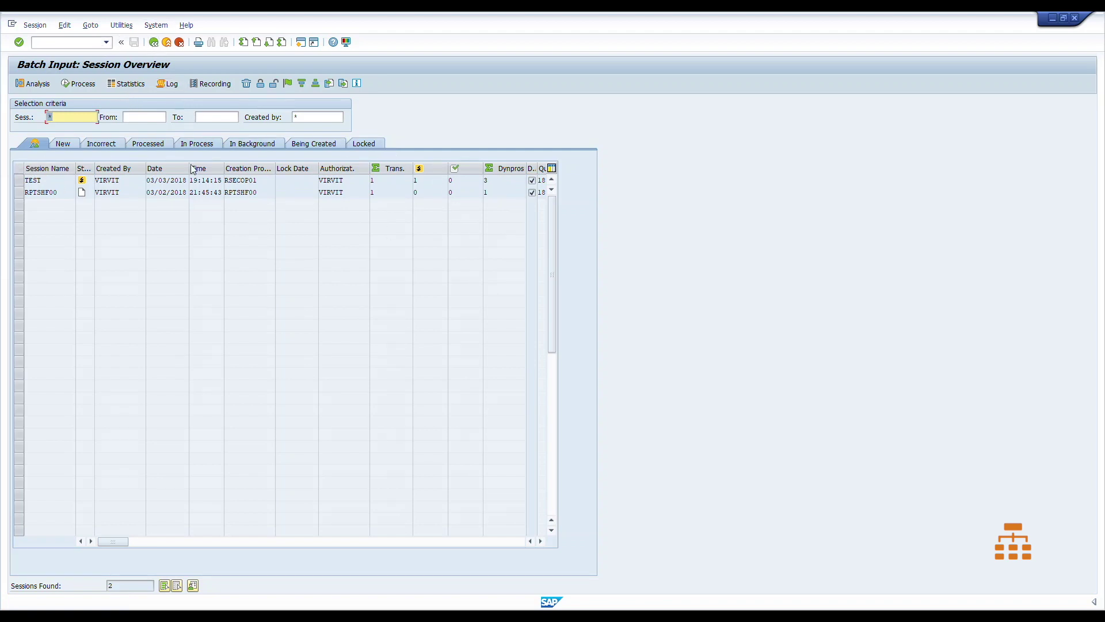
pyautogui.click(147, 143)
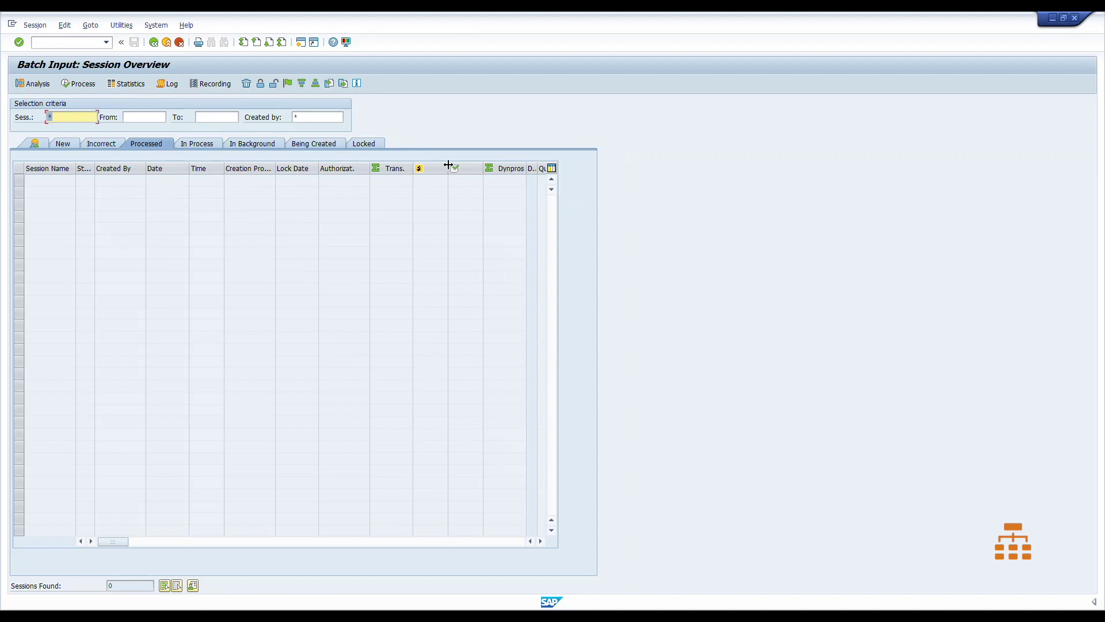
pyautogui.click(154, 49)
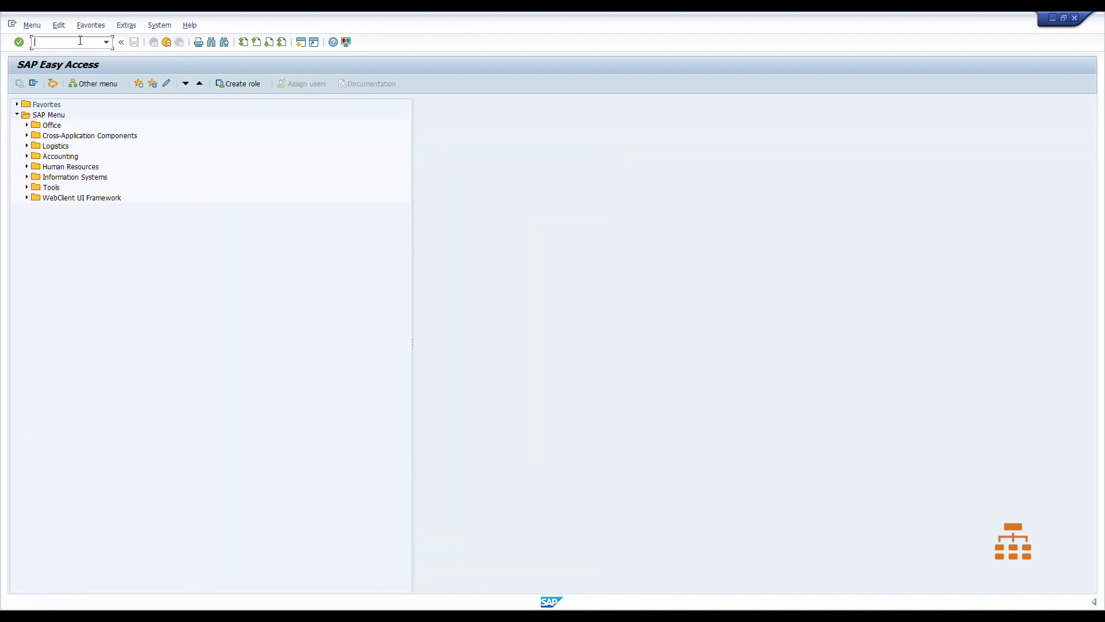
# Step: In PT03, pick rule PROT3 from the F4 list and display its January 2019 calendar
pyautogui.write('pt03')
pyautogui.press('Return')
pyautogui.click(176, 180)
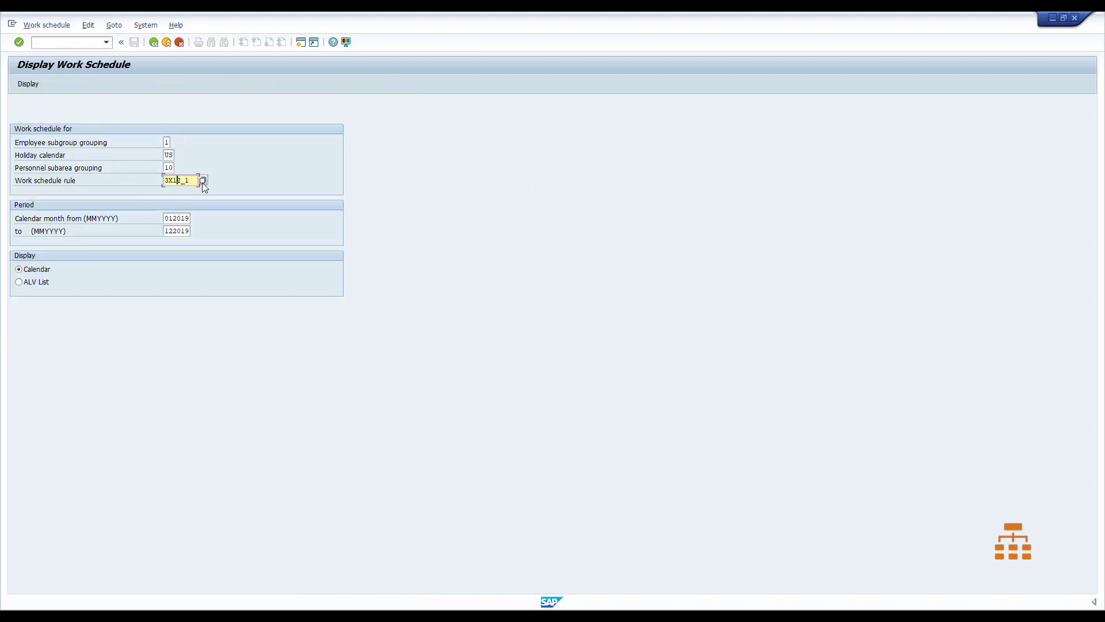
pyautogui.click(200, 181)
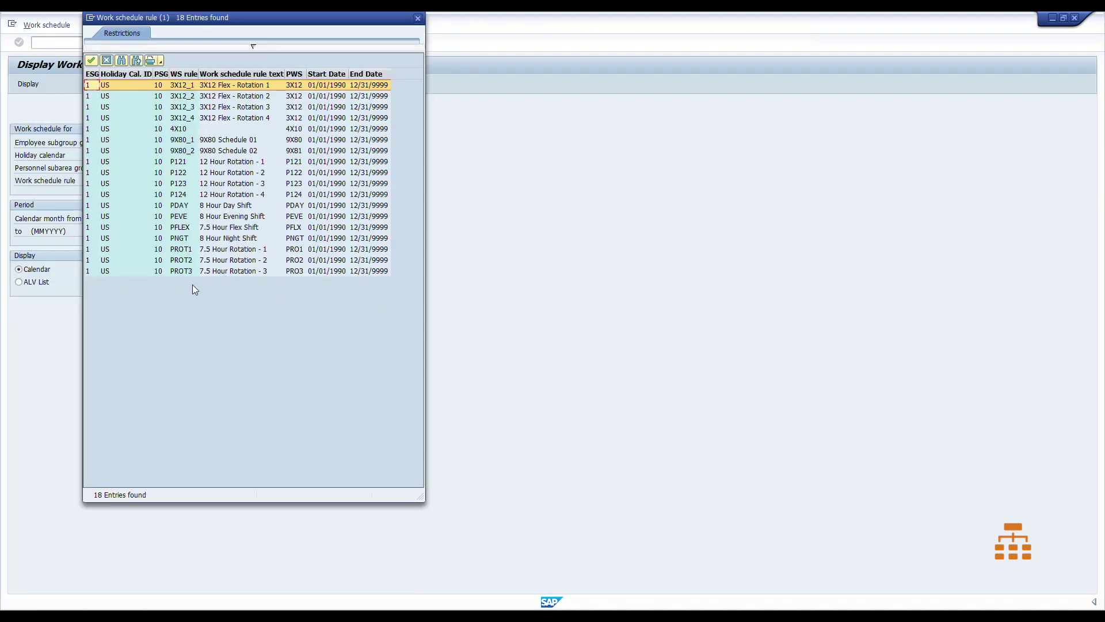
pyautogui.click(236, 271)
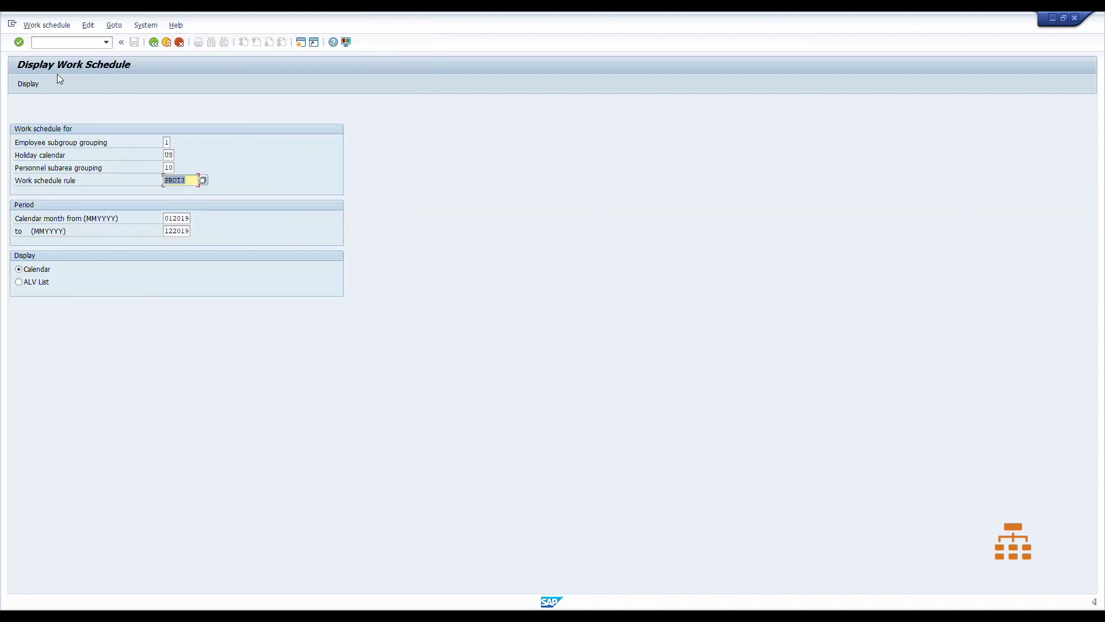
pyautogui.click(28, 84)
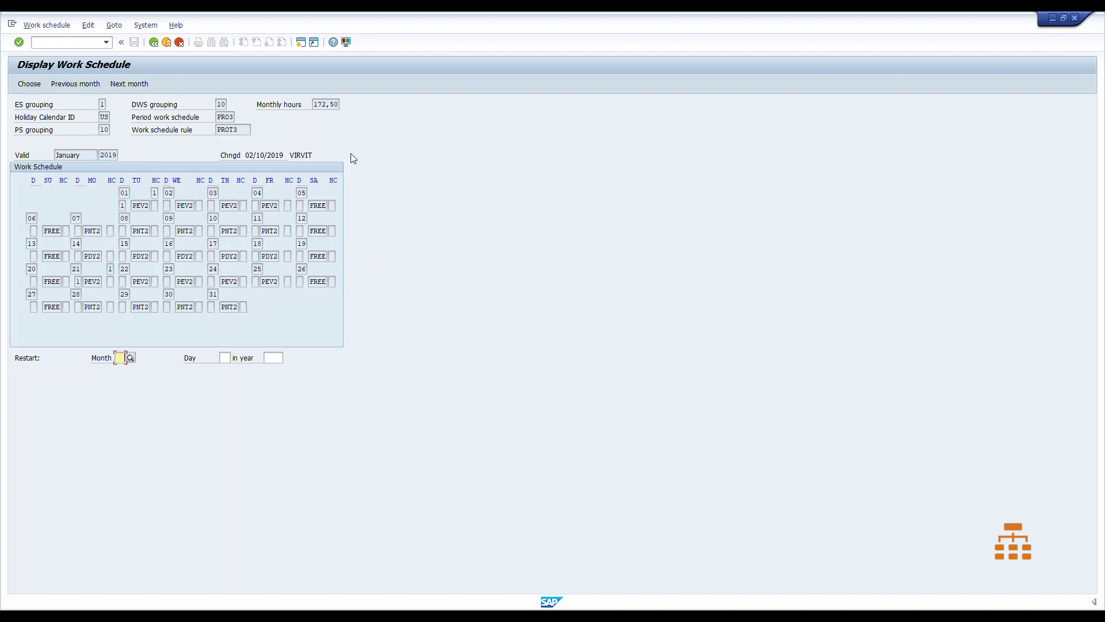
pyautogui.moveTo(248, 155); pyautogui.dragTo(337, 154)
pyautogui.click(338, 153)
pyautogui.click(240, 132)
pyautogui.moveTo(242, 130); pyautogui.dragTo(216, 130)
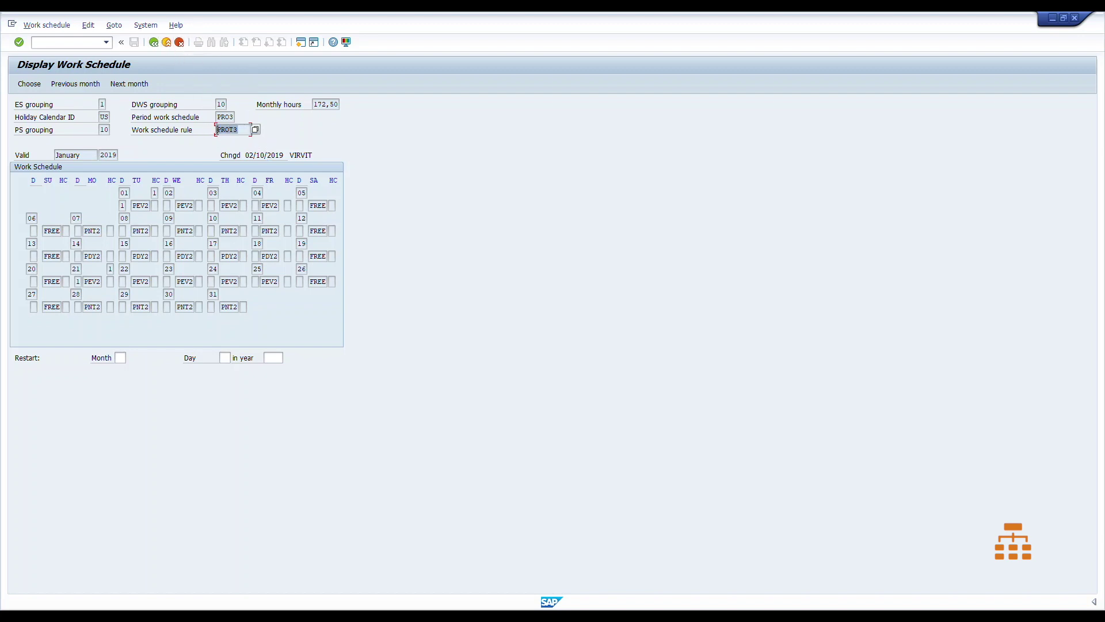
pyautogui.click(231, 117)
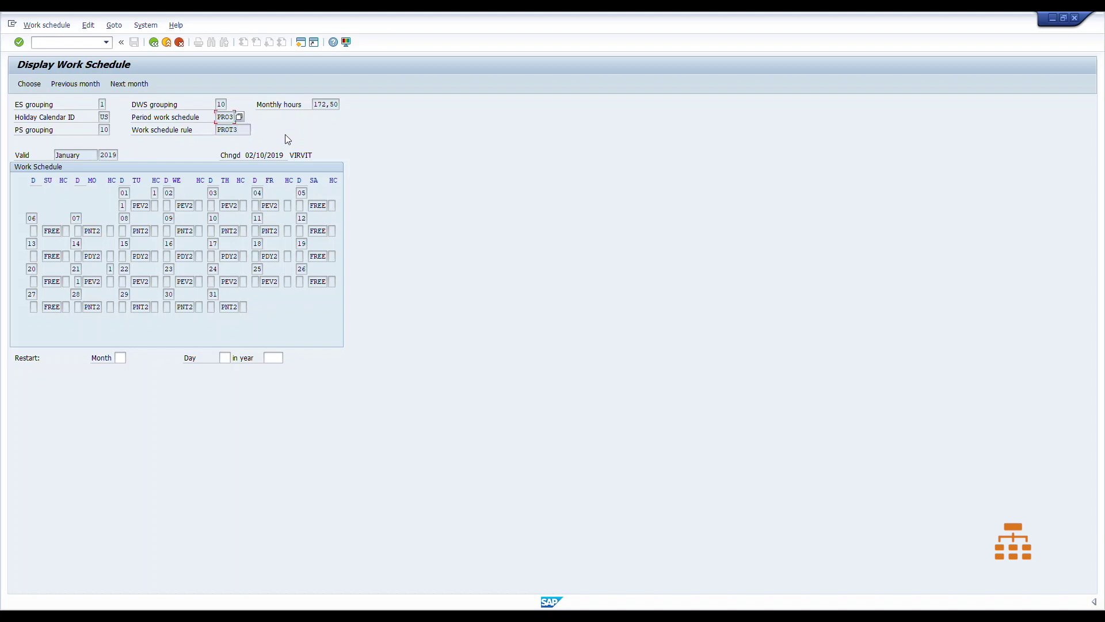